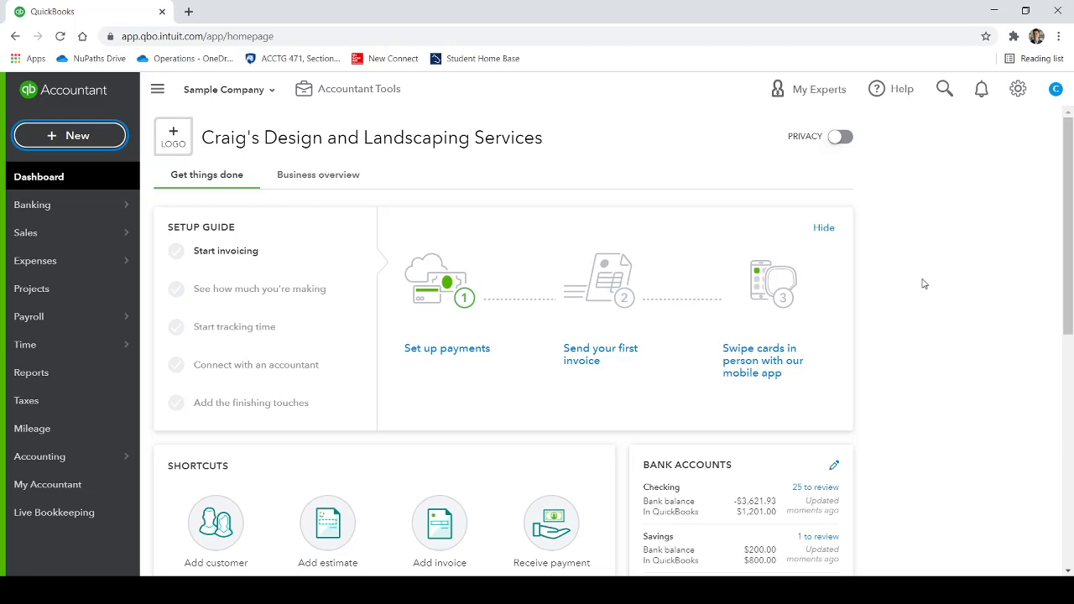
Start a new expense transaction for a vendor
click(79, 136)
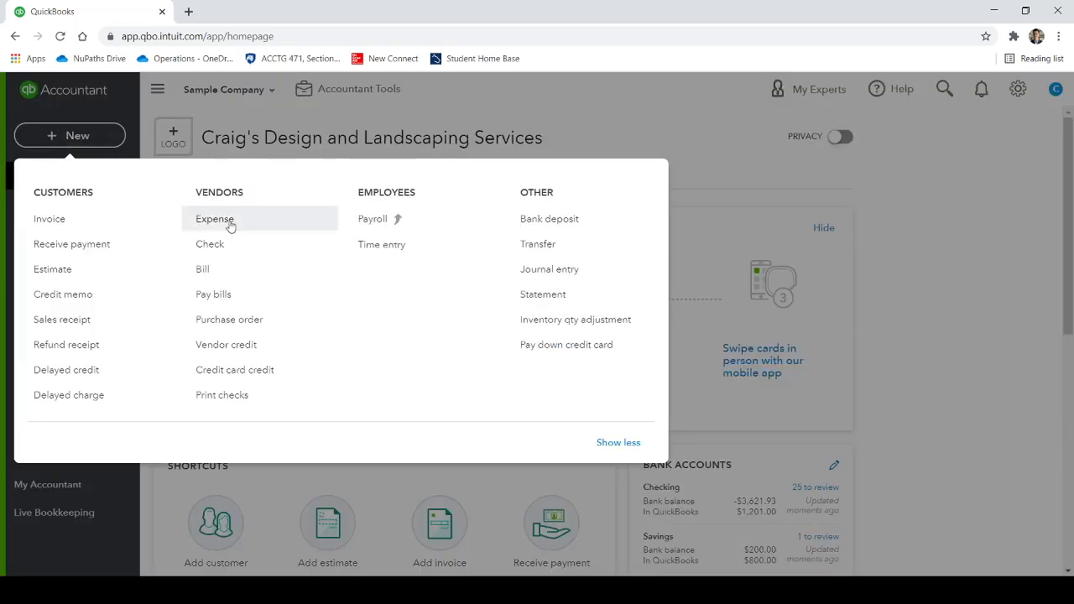
click(954, 242)
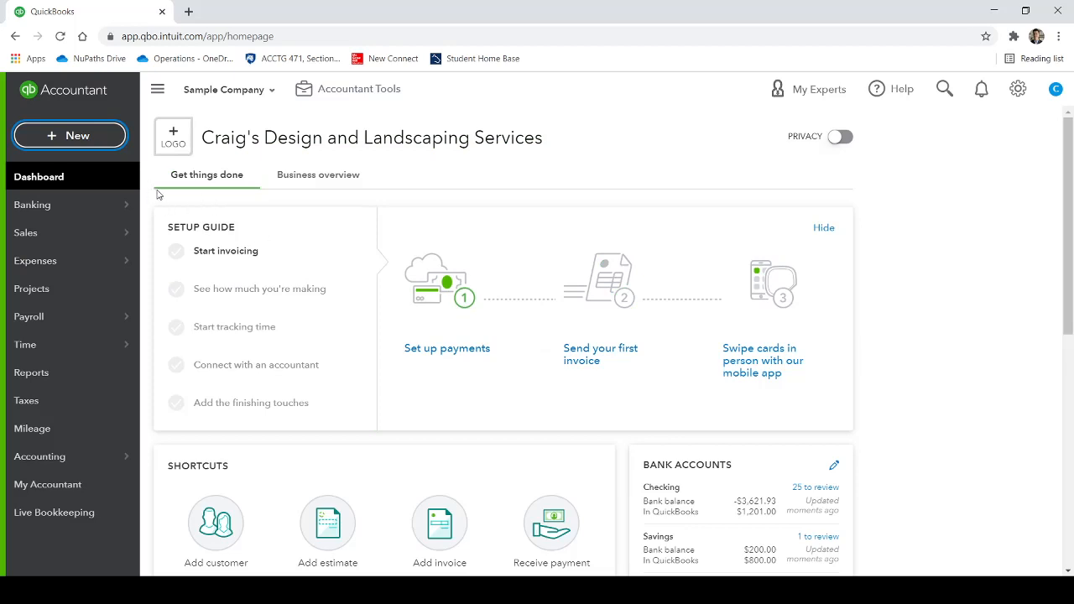
click(59, 139)
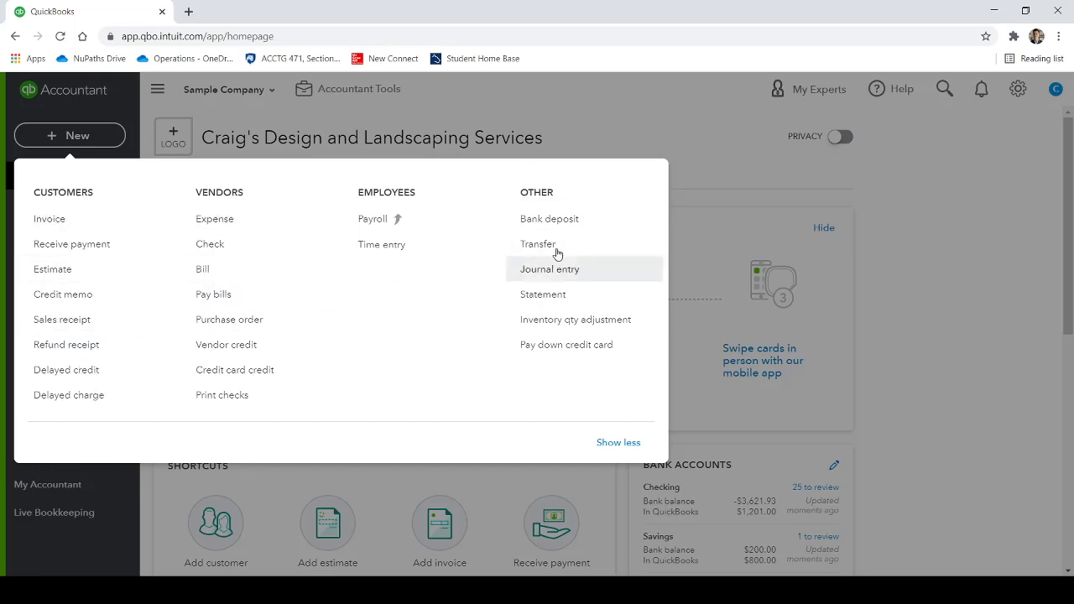
double_click(221, 192)
click(249, 195)
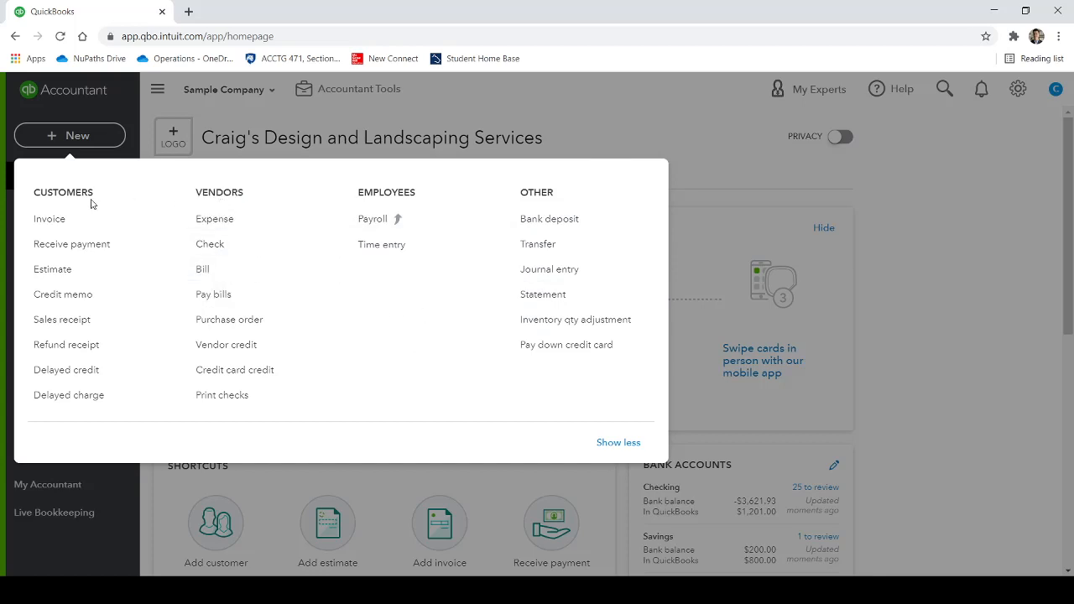
double_click(87, 193)
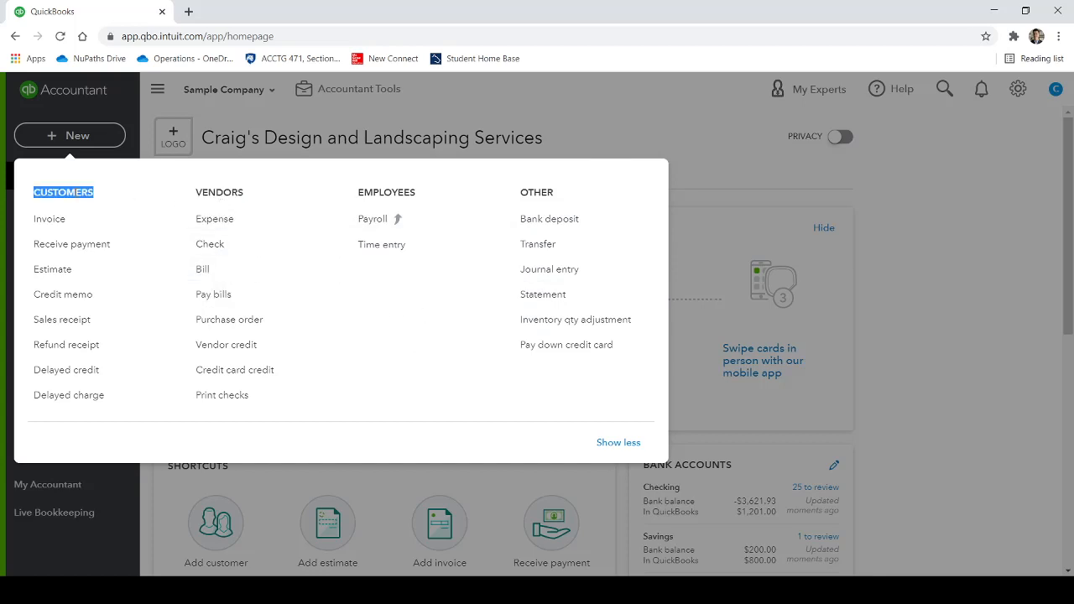
click(216, 187)
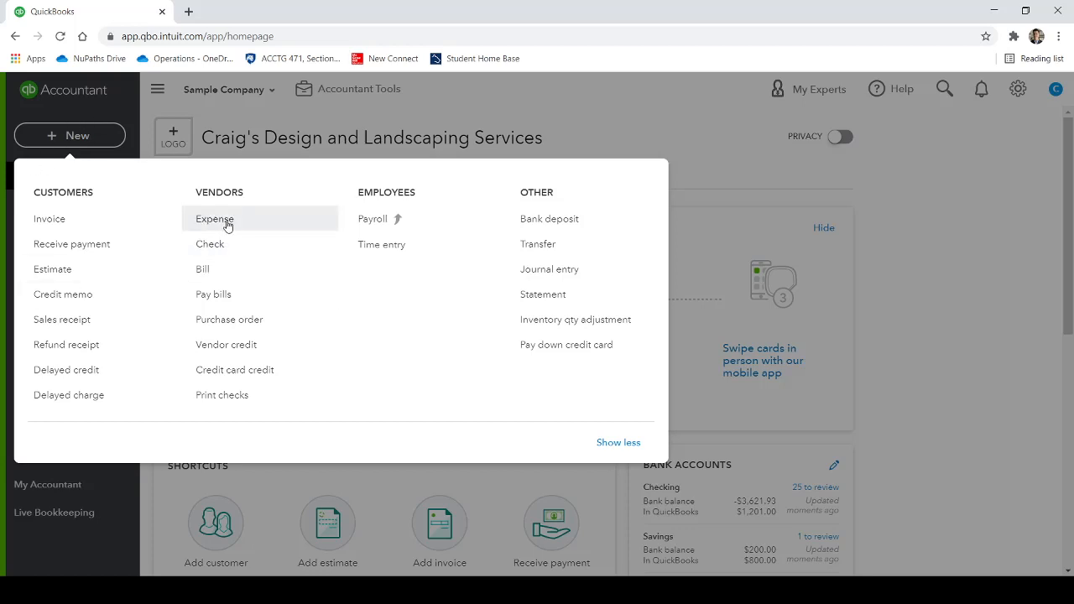
click(239, 223)
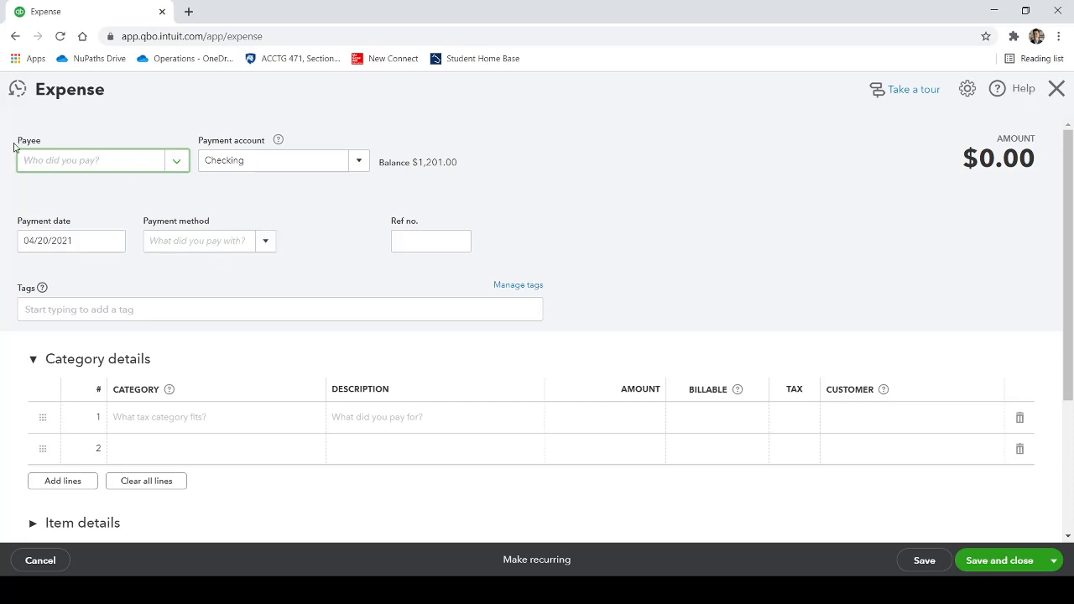
drag(17, 142, 53, 141)
click(53, 141)
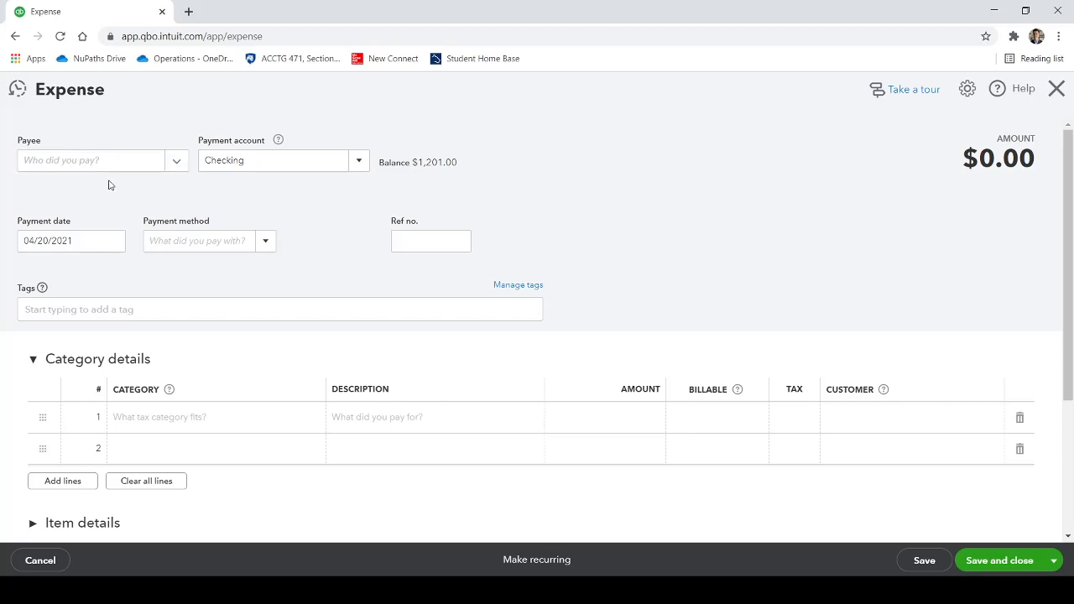
click(174, 163)
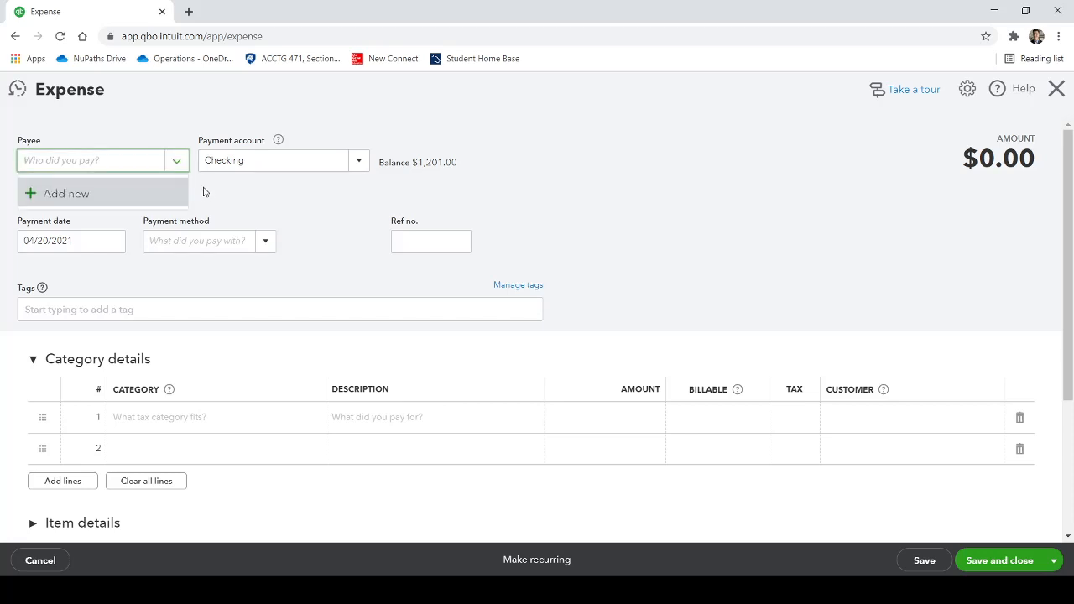
click(238, 200)
click(73, 162)
click(279, 201)
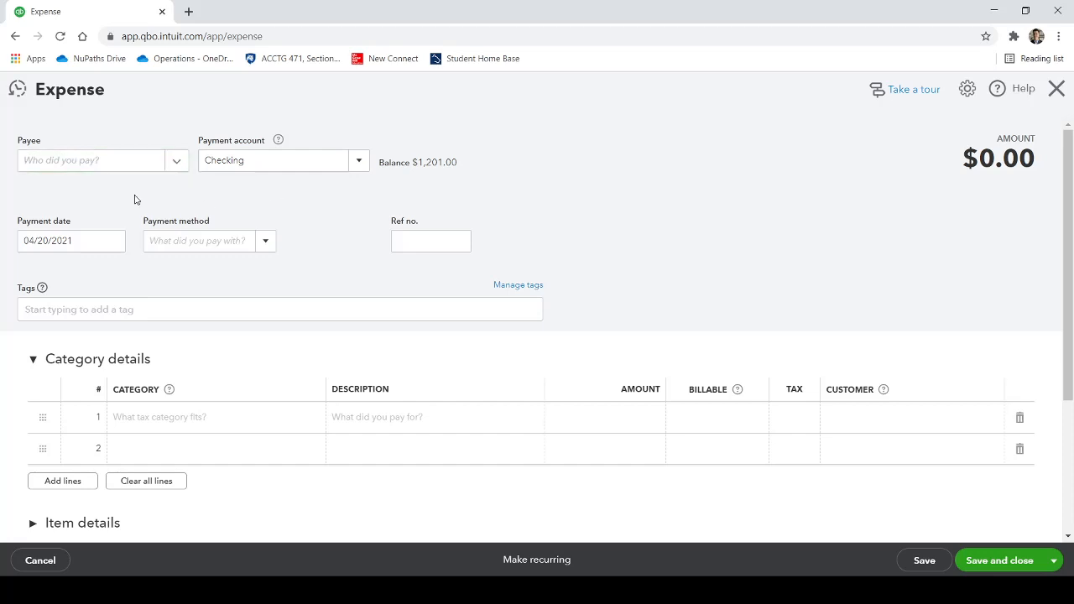
Choose Checking as the payment account and set the payment date to 04/19/2021
click(359, 161)
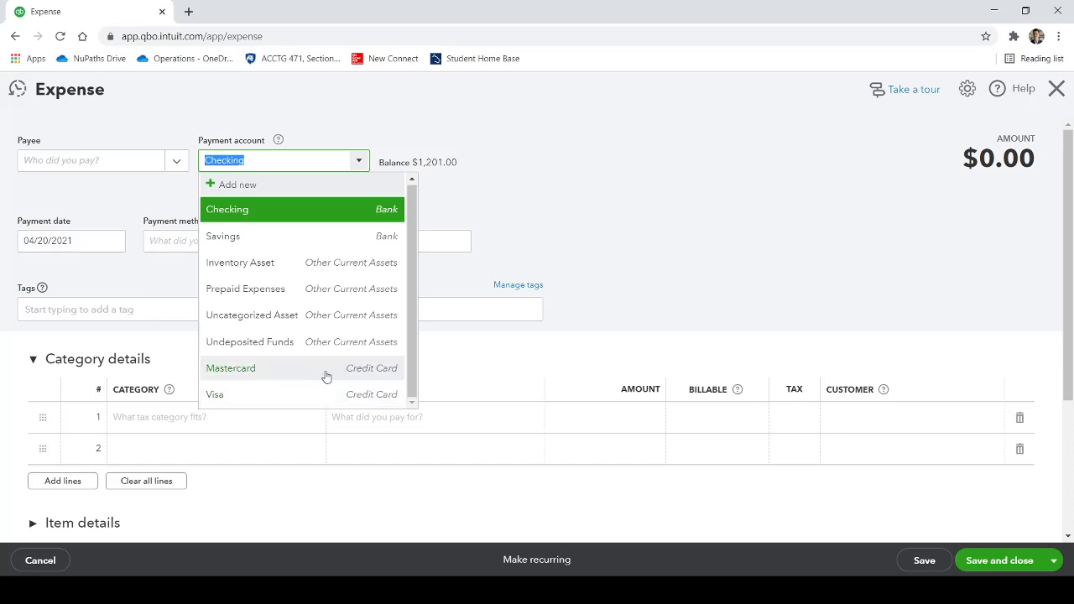
click(306, 219)
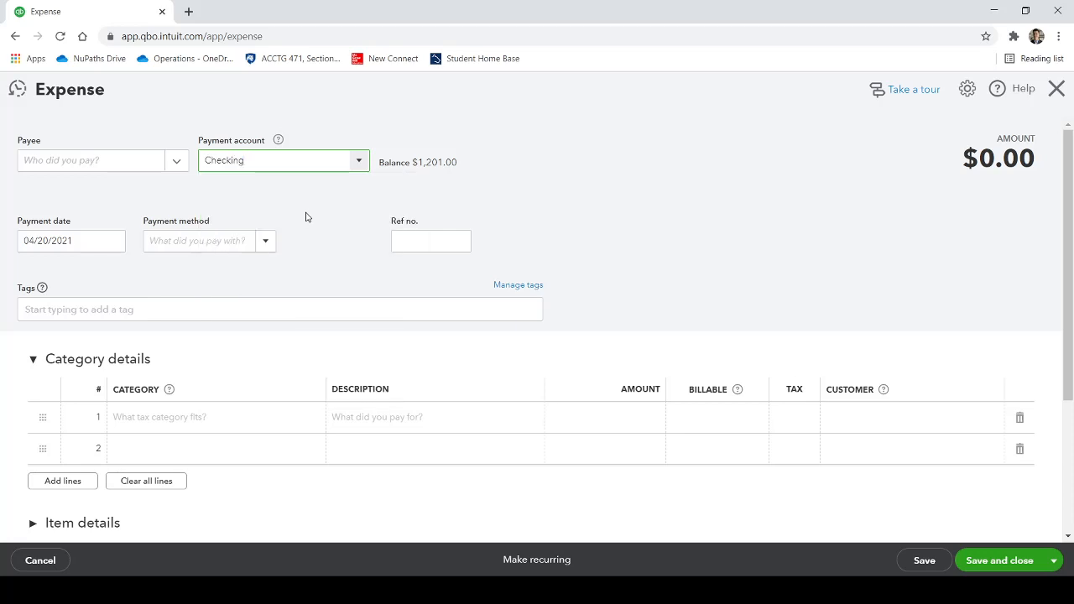
click(111, 242)
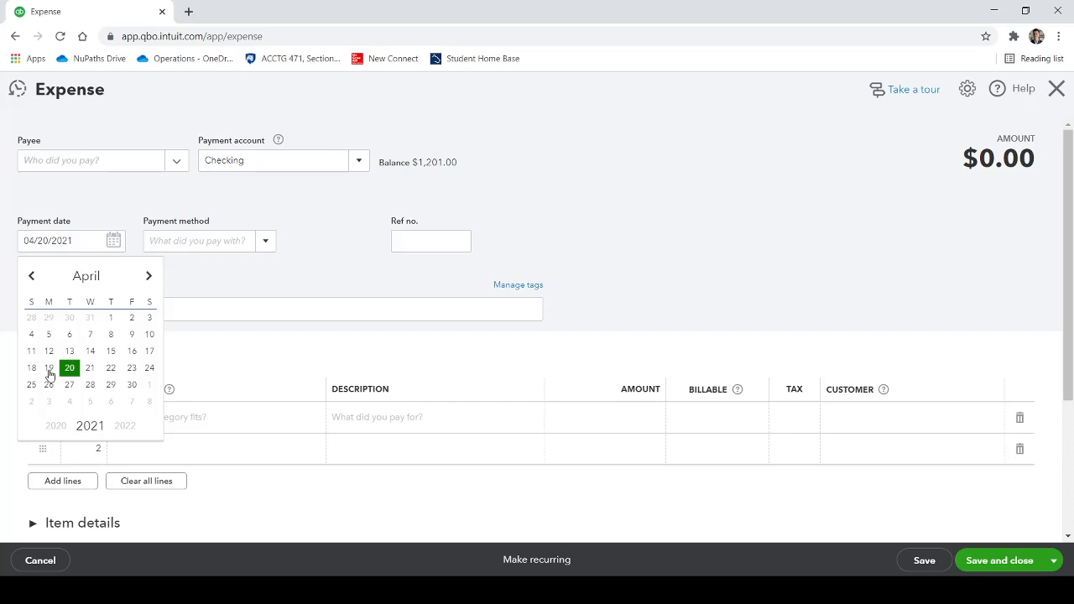
click(50, 370)
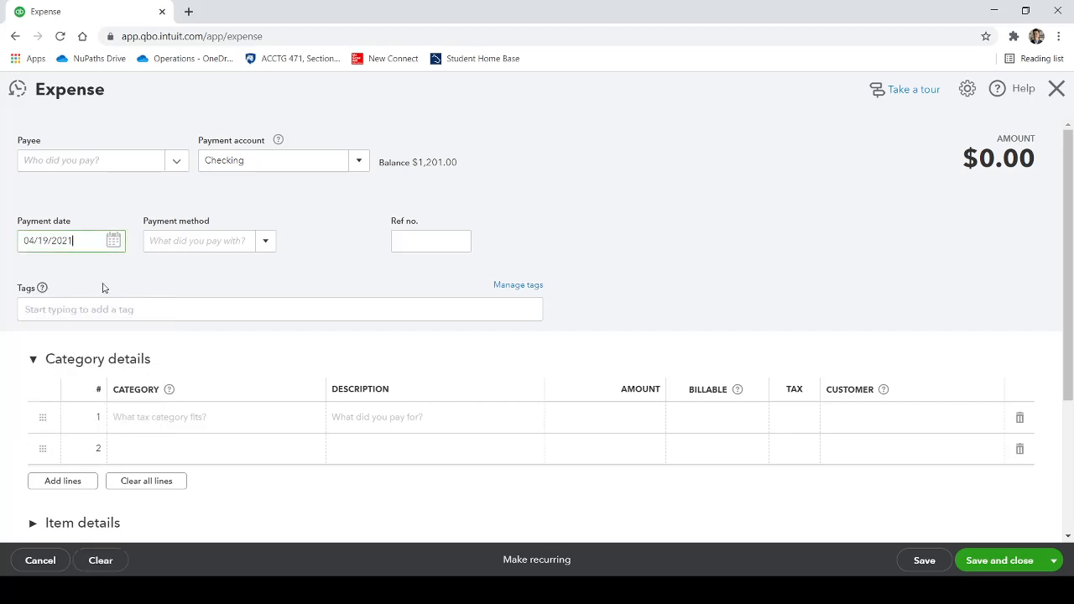
Set the expense's payment method to Visa
click(265, 241)
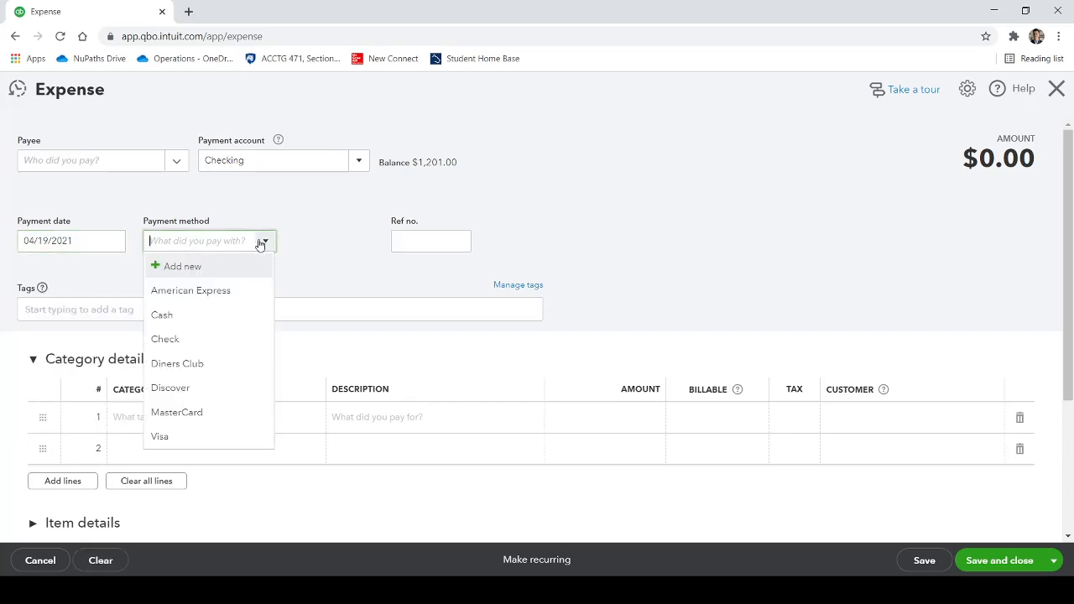
drag(213, 223, 130, 234)
click(220, 218)
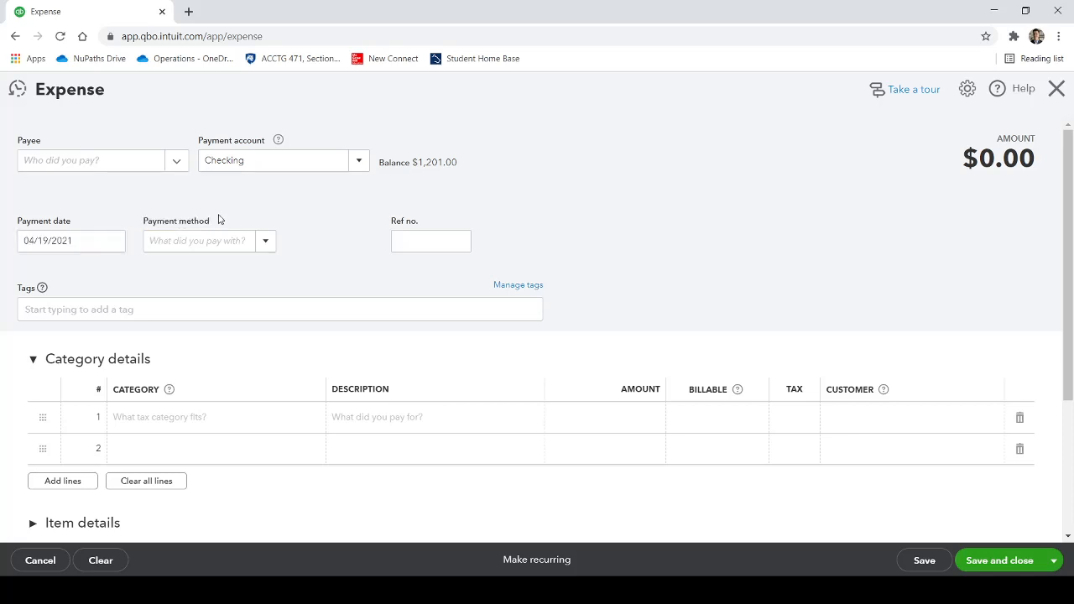
click(264, 245)
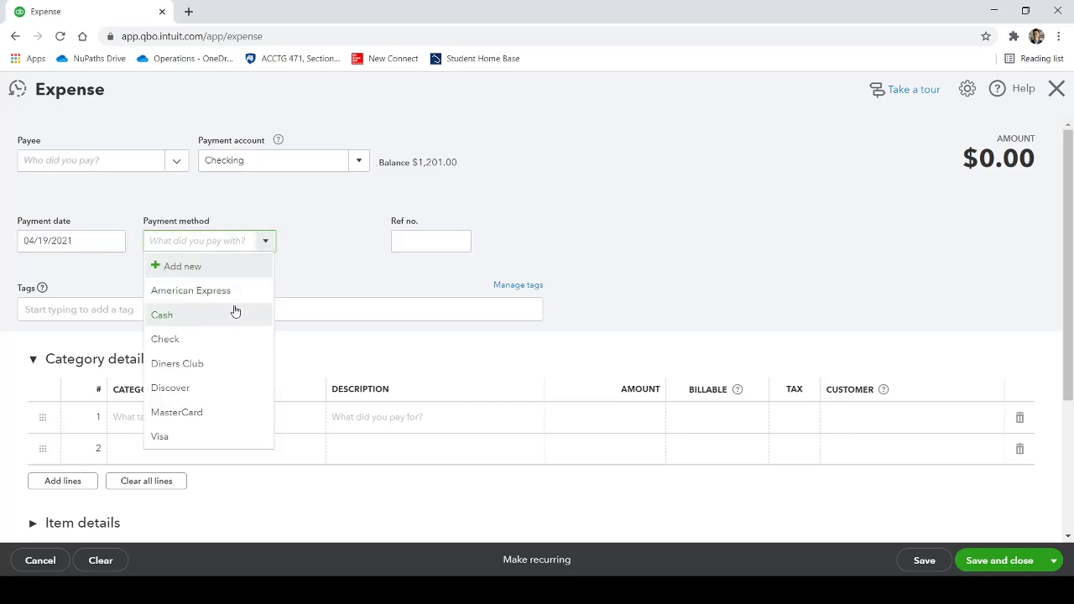
click(206, 435)
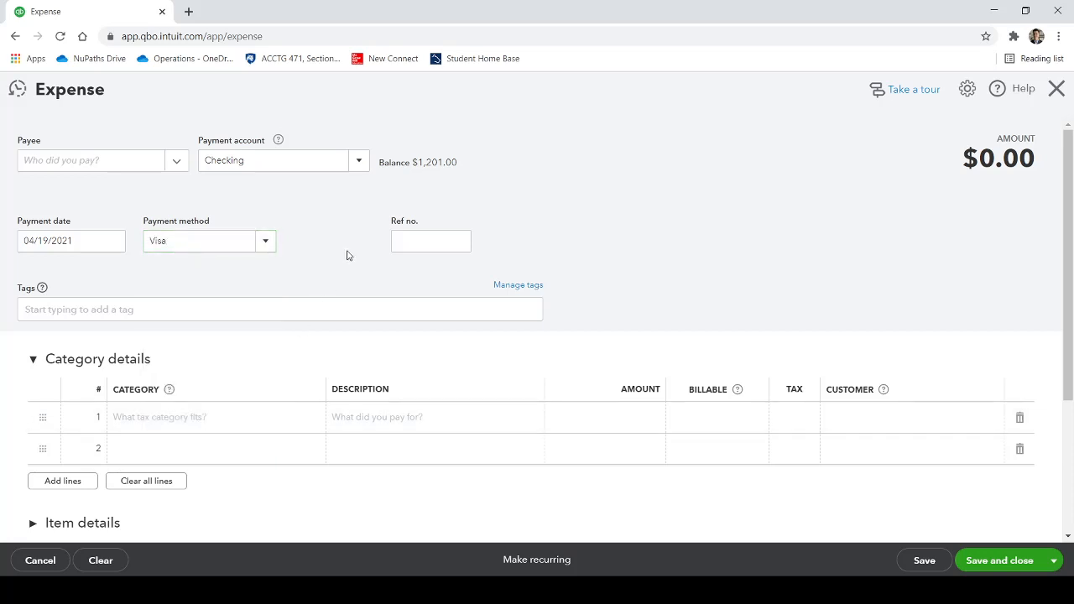
Assign the Job Materials category under Job Expenses to the first category line
click(223, 415)
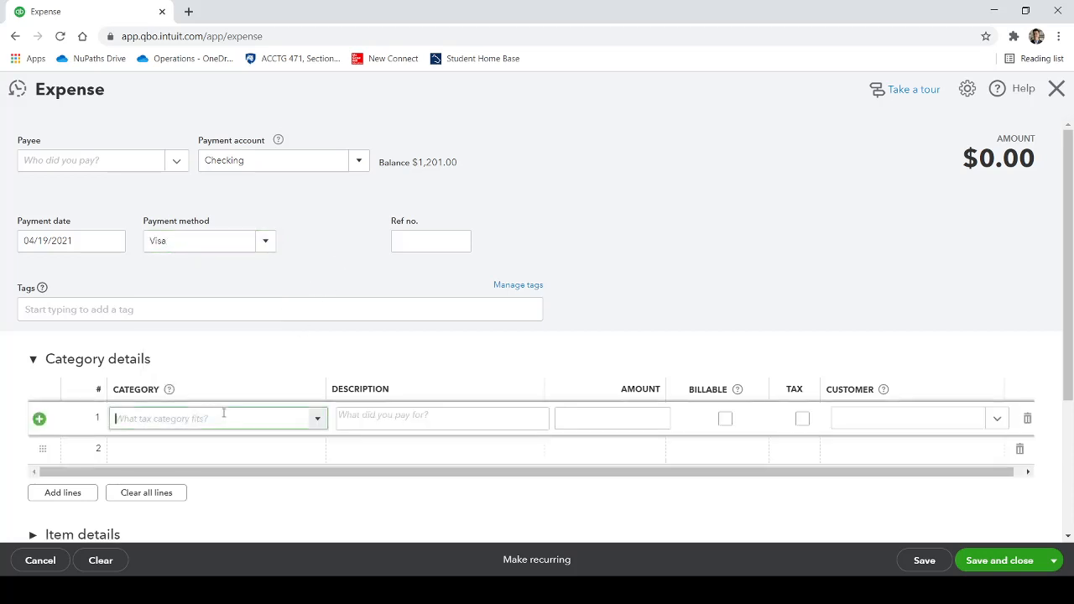
click(318, 422)
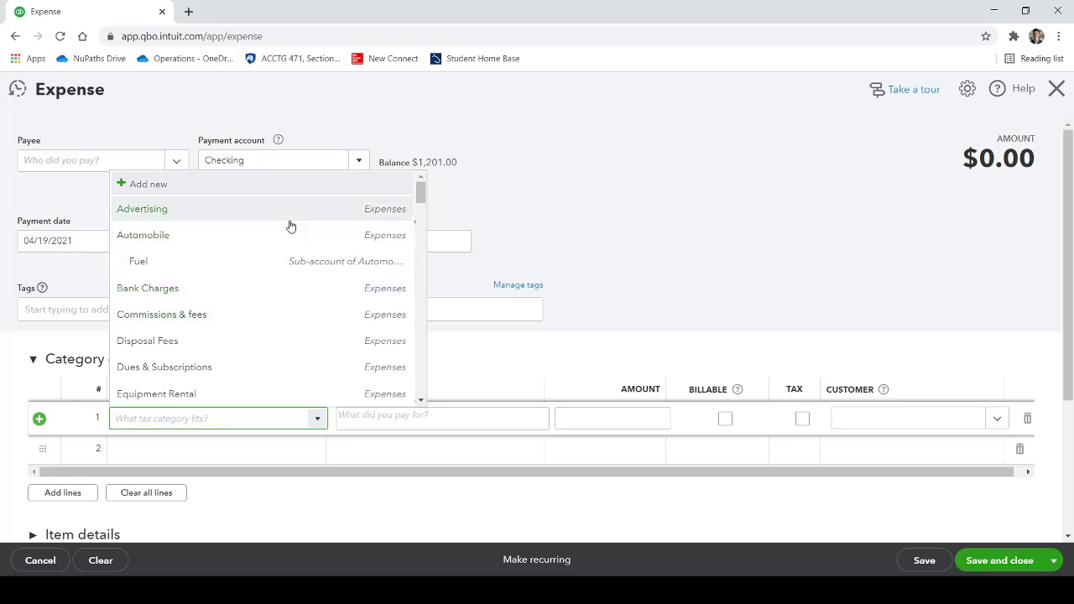
scroll(324, 298, down, 2)
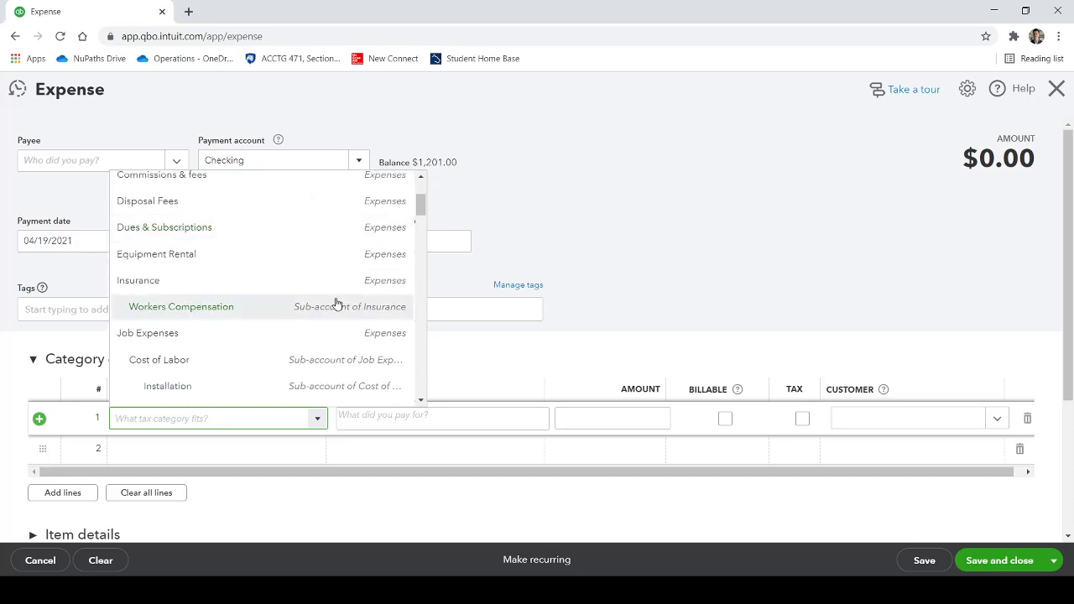
scroll(336, 302, down, 3)
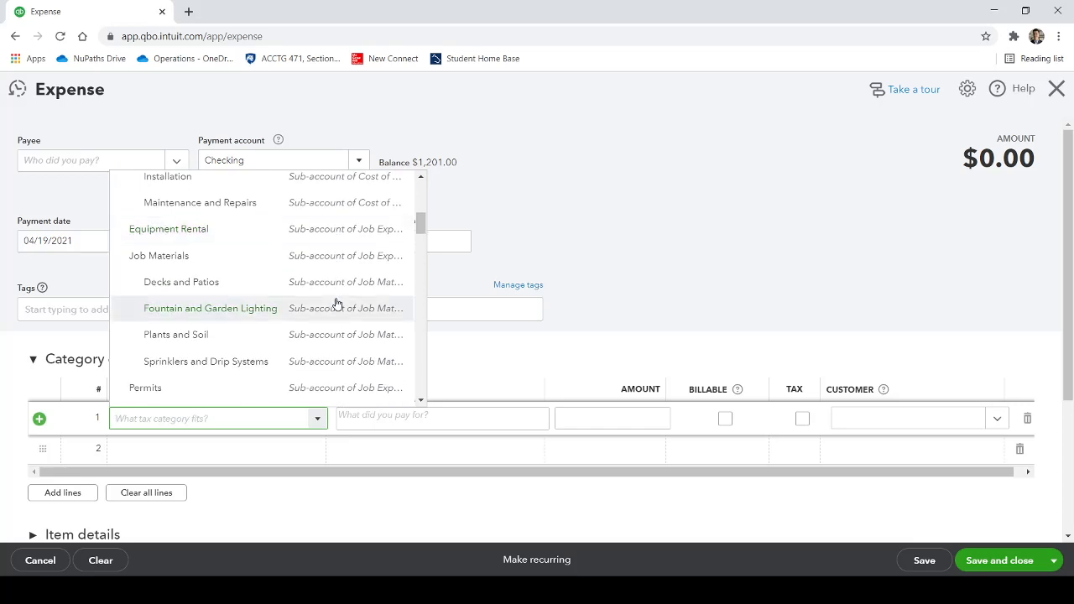
scroll(336, 303, down, 3)
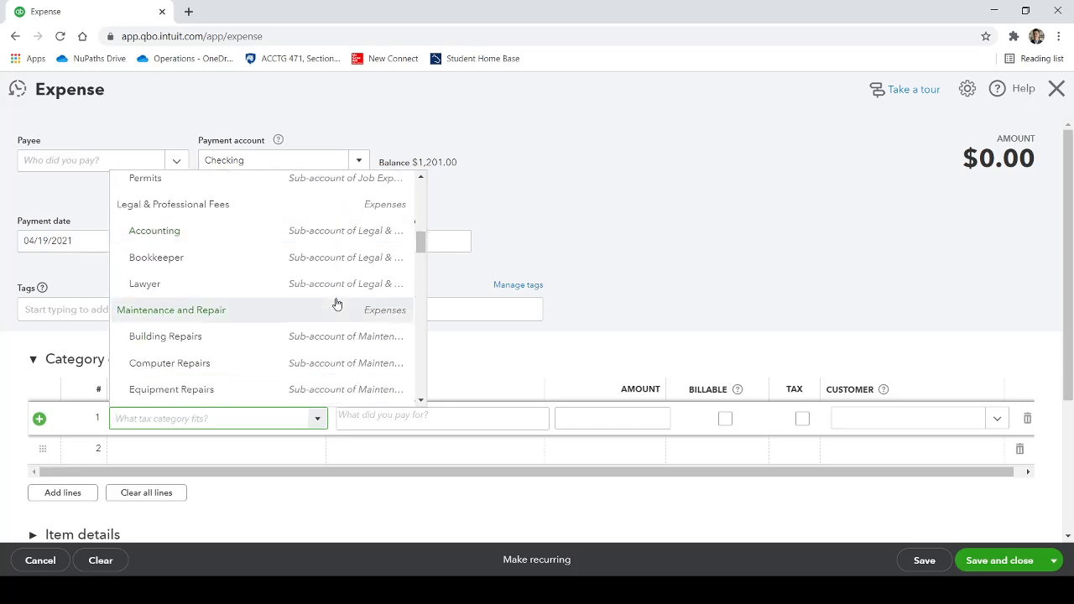
scroll(335, 306, down, 1)
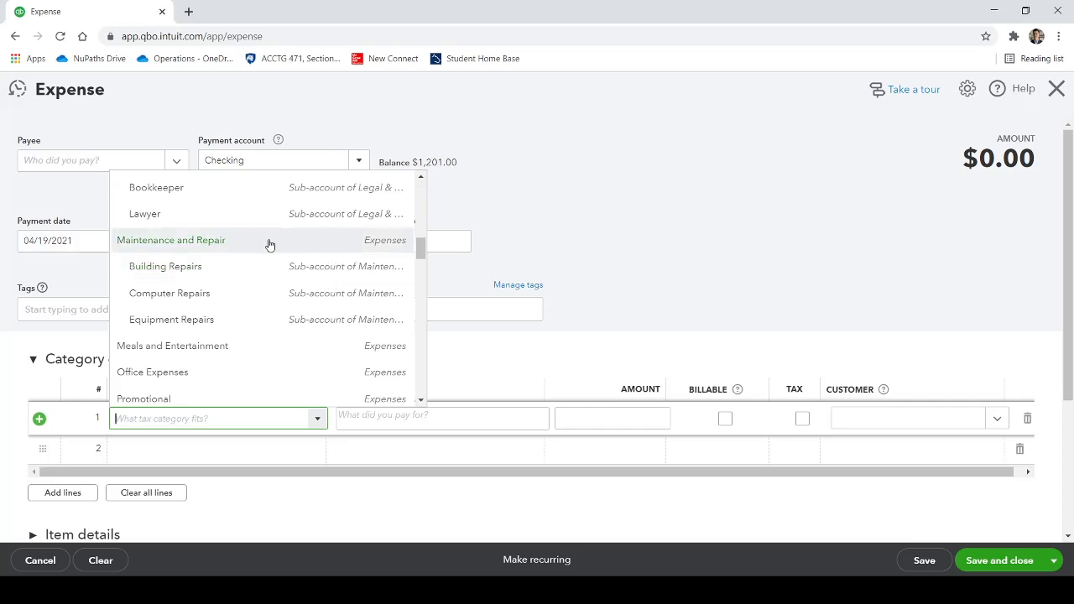
scroll(260, 293, down, 1)
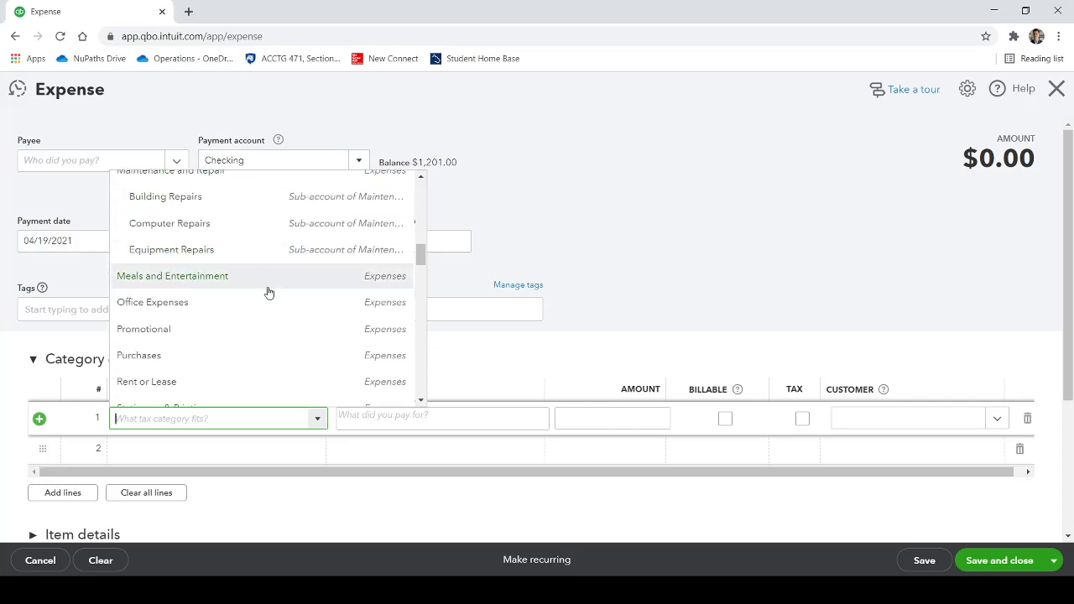
scroll(265, 290, down, 1)
scroll(266, 323, down, 1)
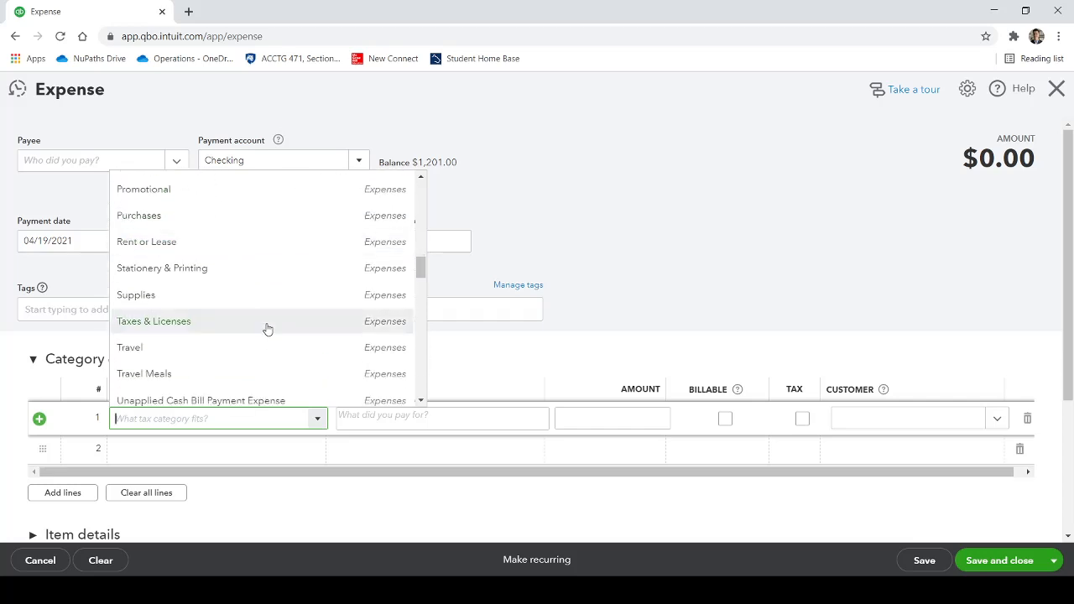
scroll(262, 348, down, 1)
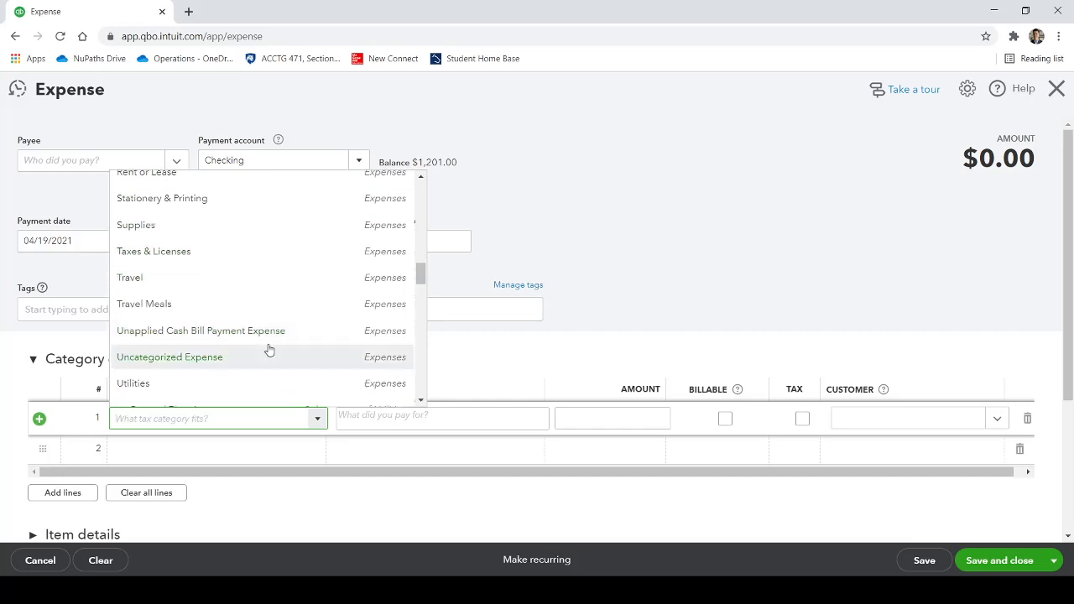
scroll(268, 351, down, 1)
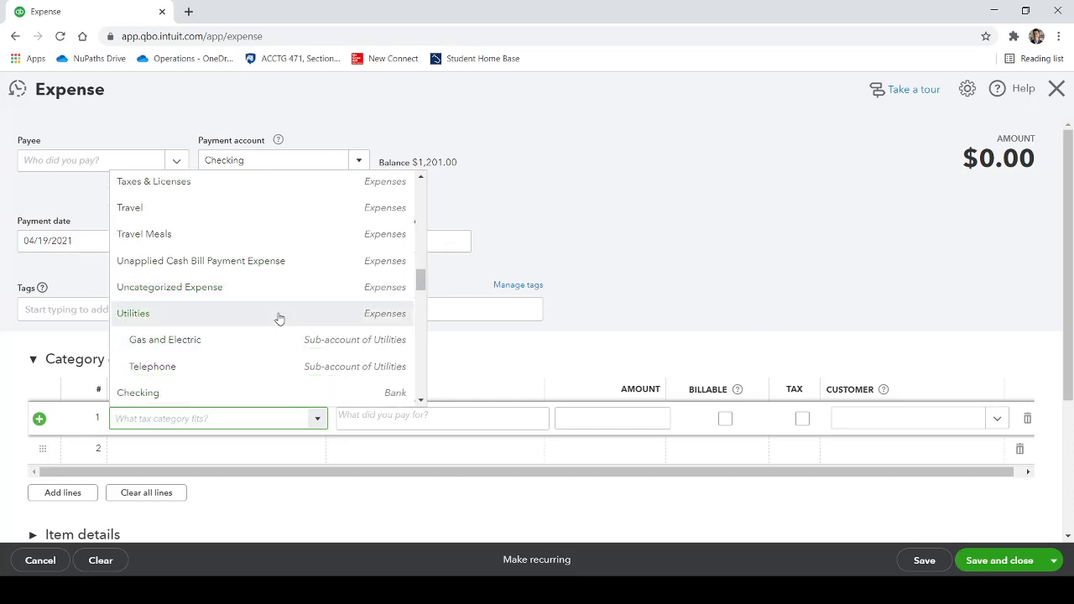
scroll(279, 319, up, 8)
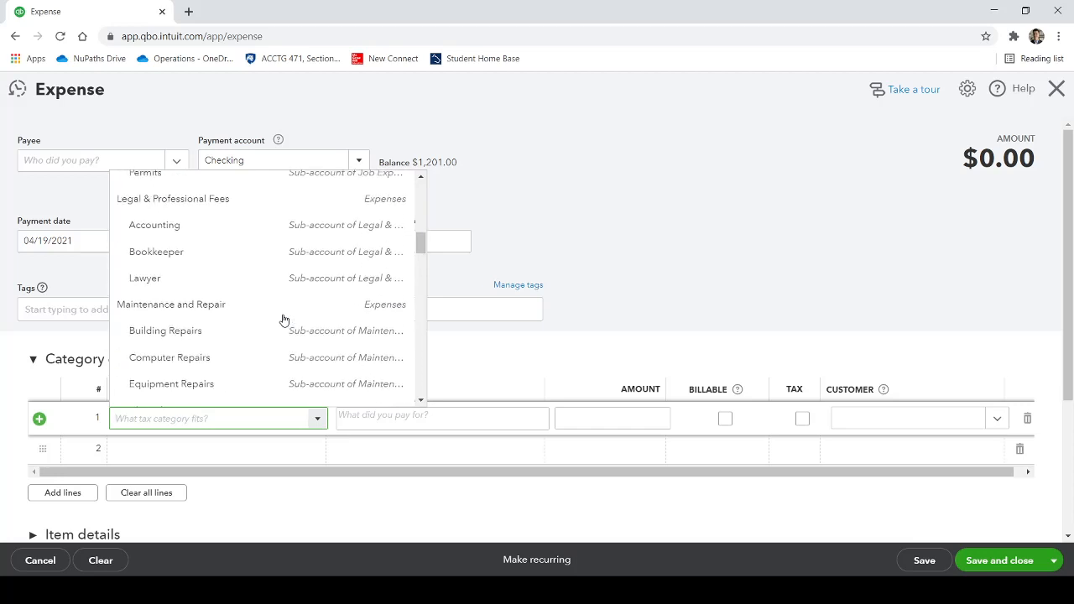
scroll(284, 319, up, 2)
scroll(283, 320, up, 2)
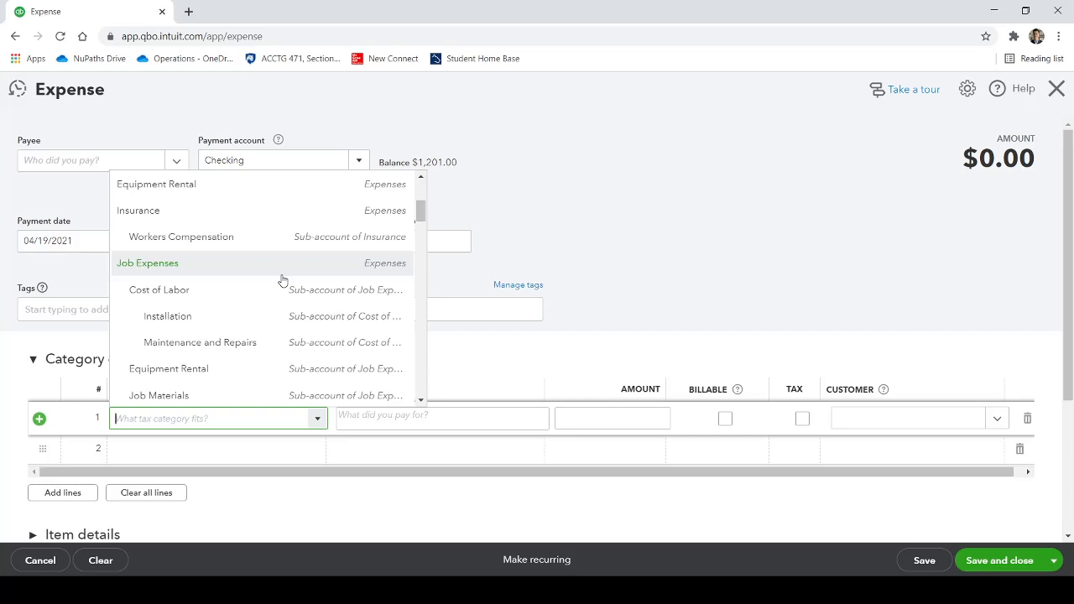
scroll(282, 279, up, 3)
scroll(280, 280, down, 2)
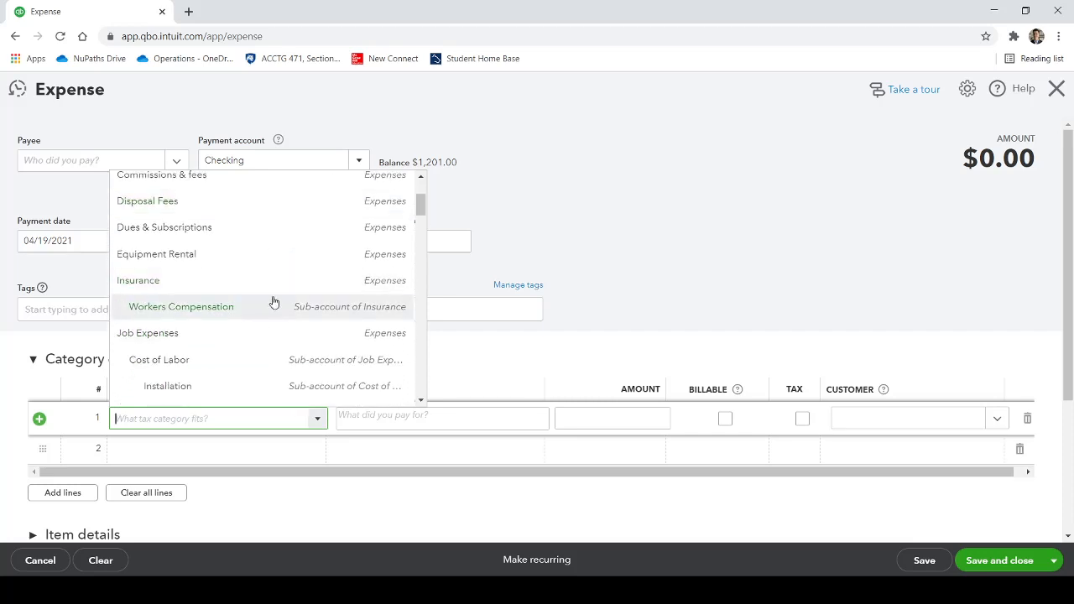
scroll(269, 319, down, 3)
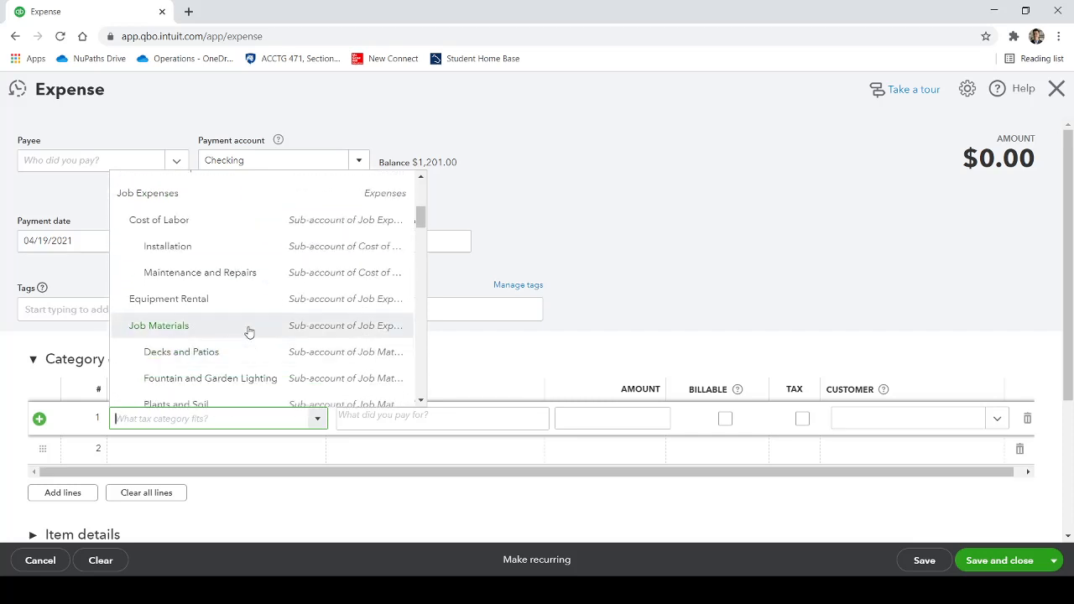
click(294, 329)
Describe the first line as a shovel for the customer's project, including the customer's full name and the date 4/19/2021
click(412, 414)
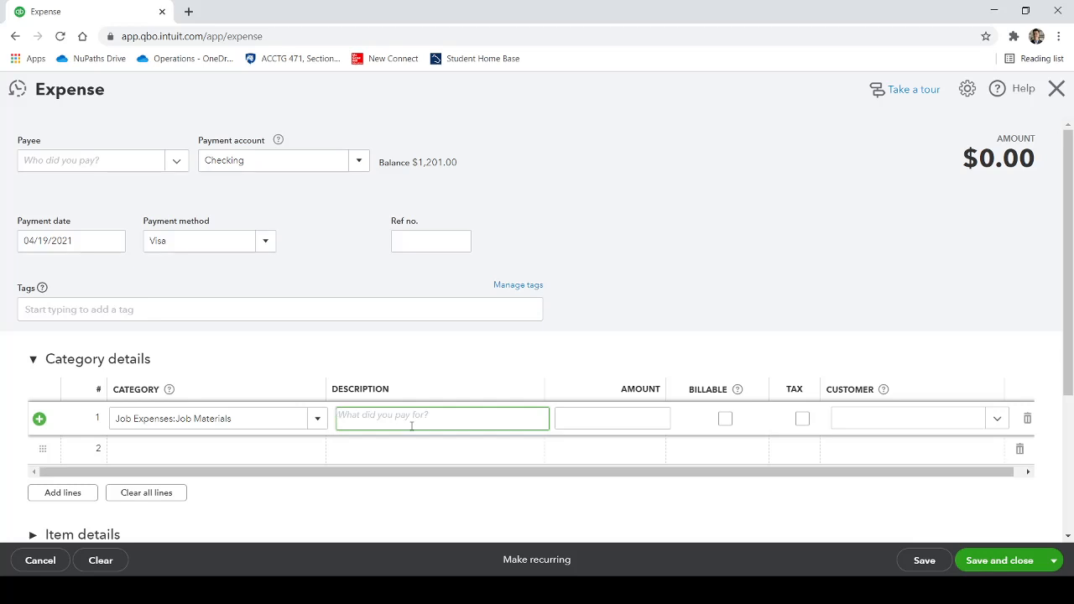
text(Shovel for John Smith project 4/)
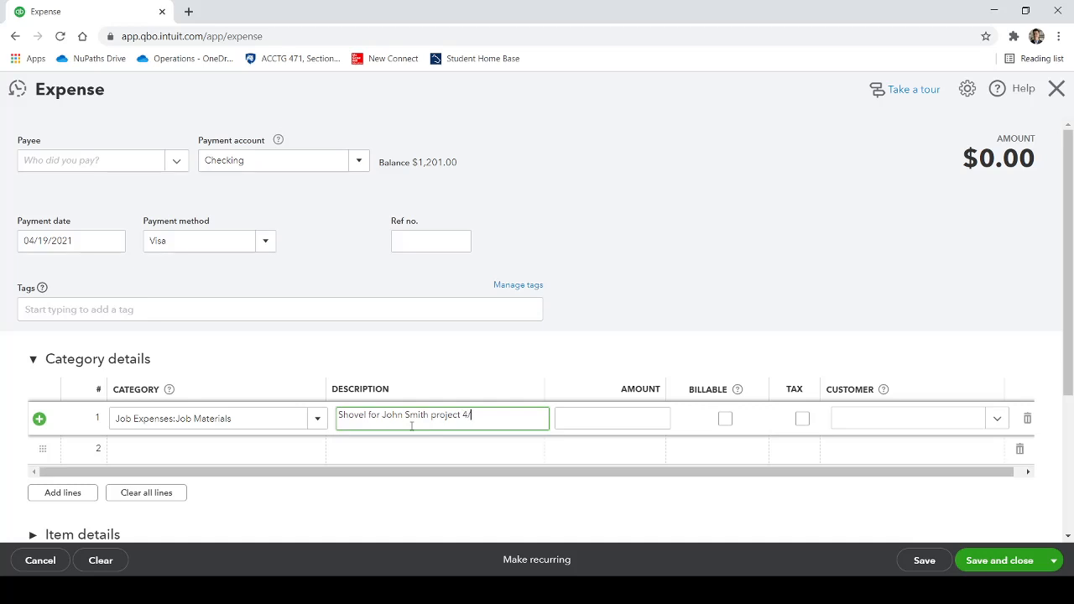
text(19/2021)
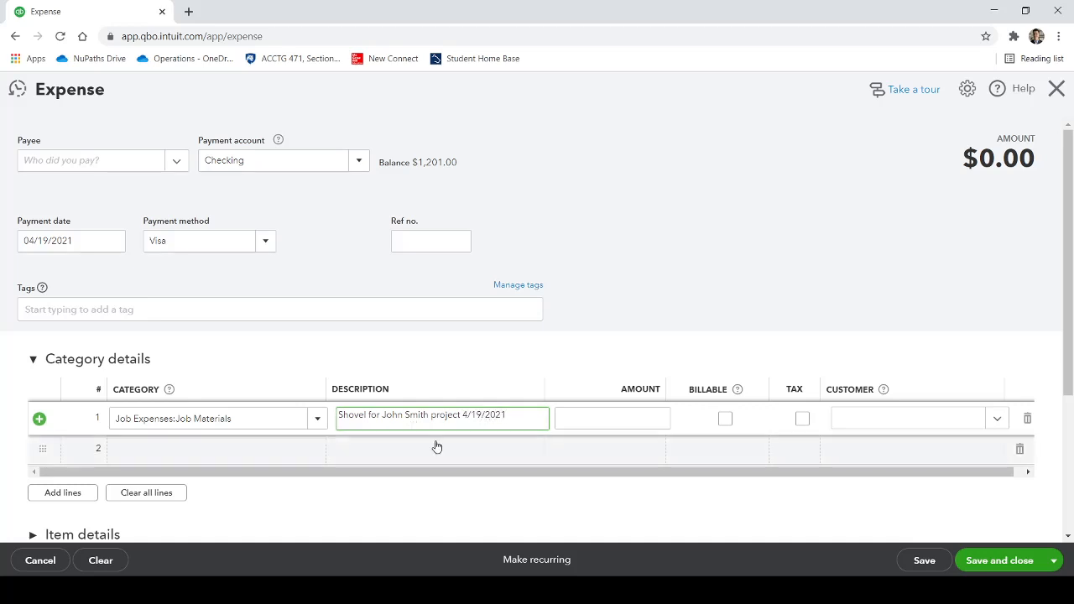
Set the amount of the expense's first category line to 50.00
click(618, 410)
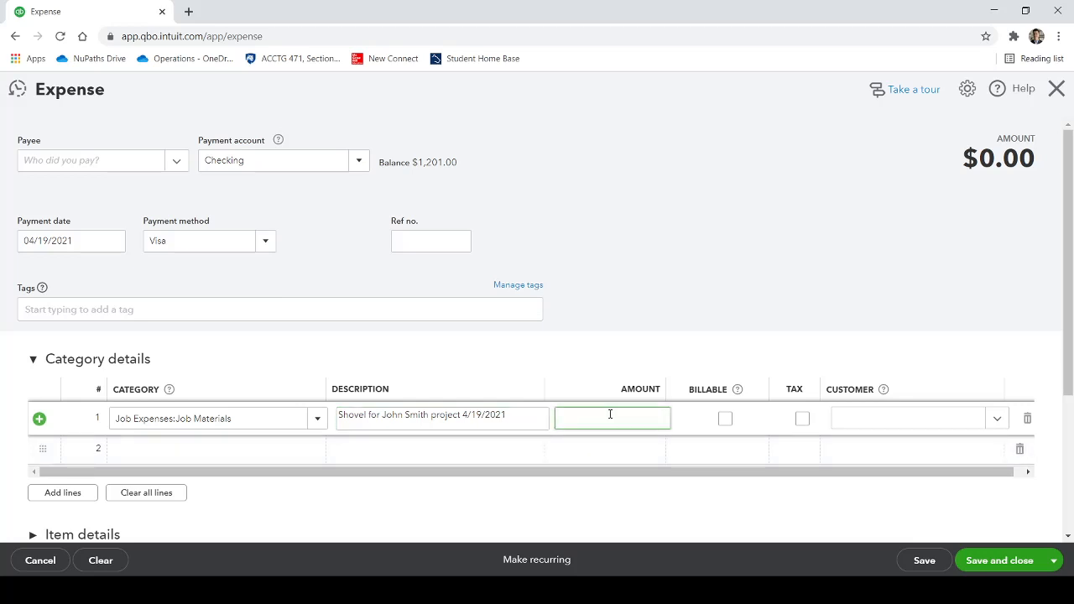
text(50)
click(695, 244)
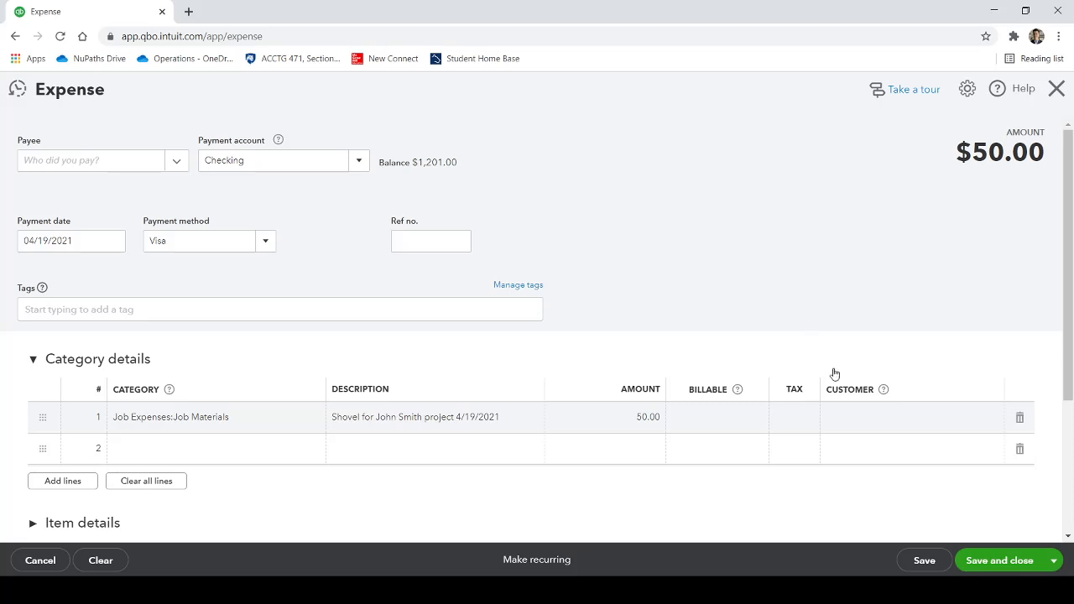
Look at the available customer choices for the expense's first category line
click(896, 422)
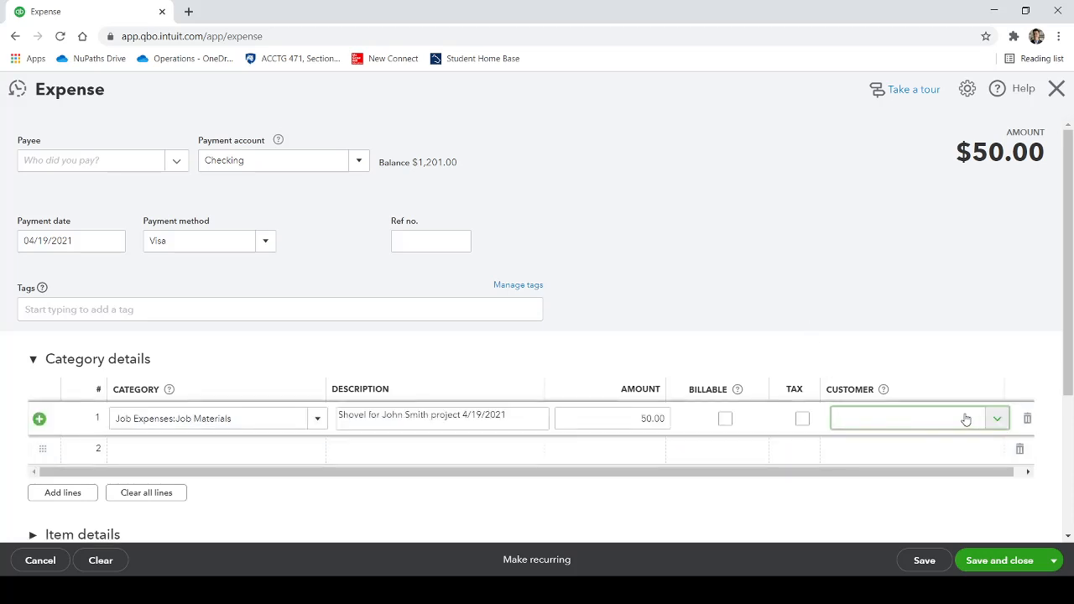
click(996, 420)
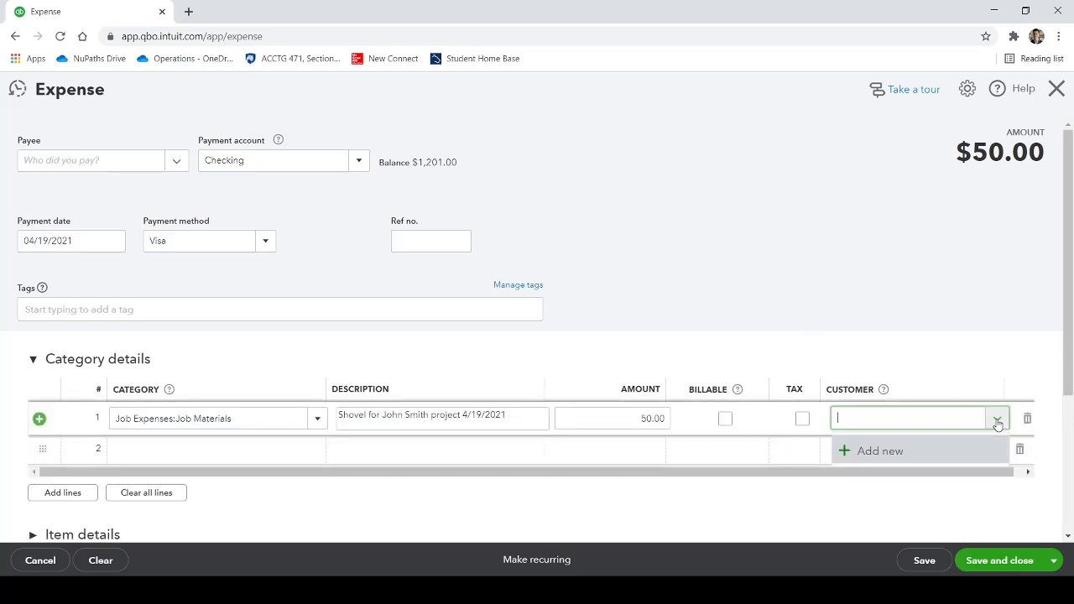
click(931, 424)
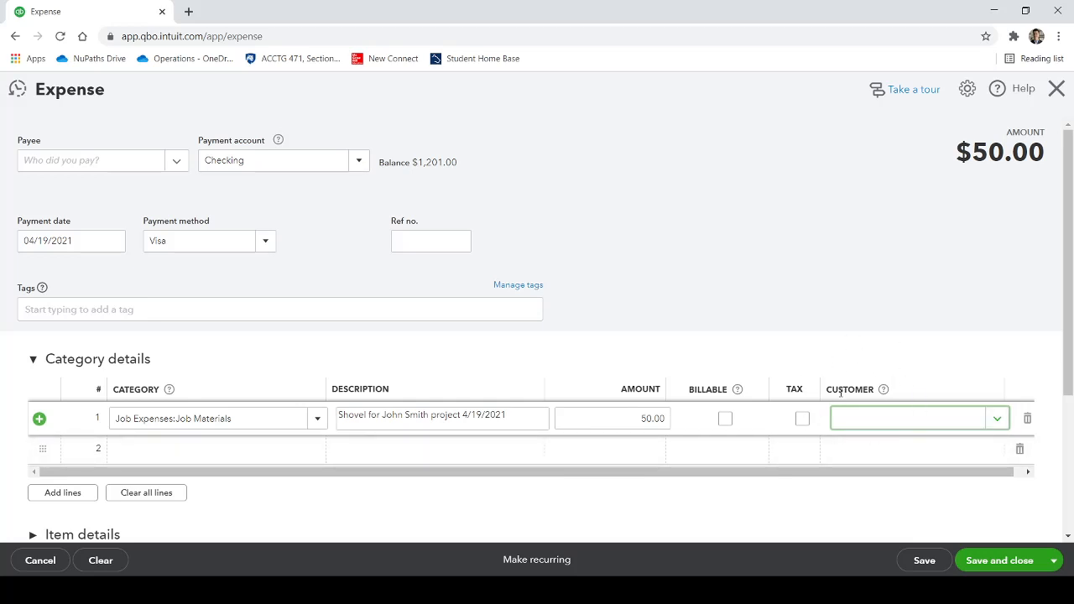
Copy the first line's full description into the expense's memo
scroll(613, 408, down, 1)
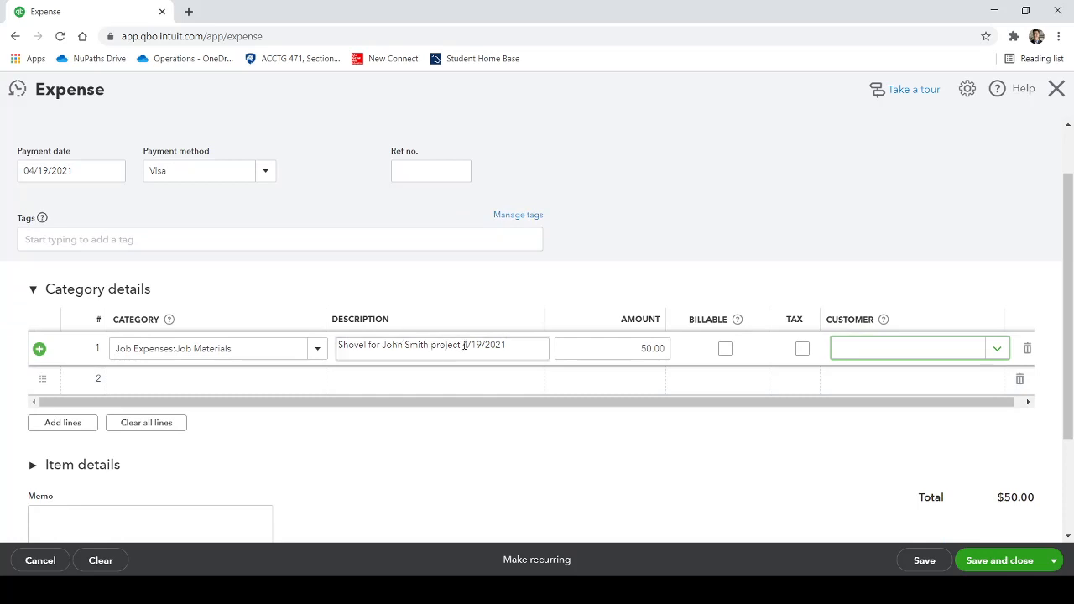
drag(507, 344, 311, 338)
key(ctrl+c)
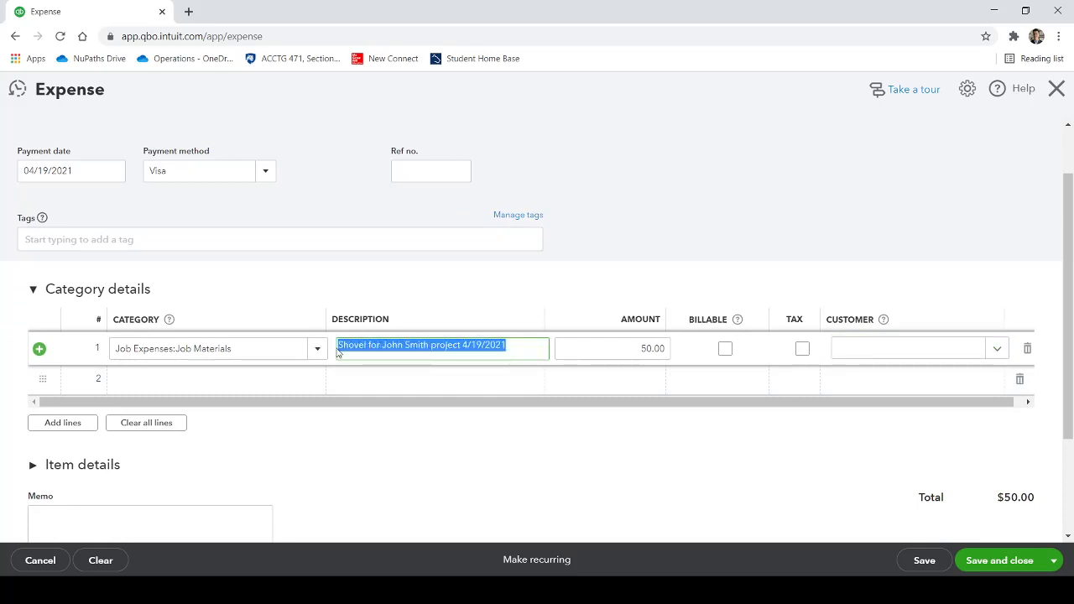
scroll(343, 441, down, 1)
click(219, 443)
key(ctrl+v)
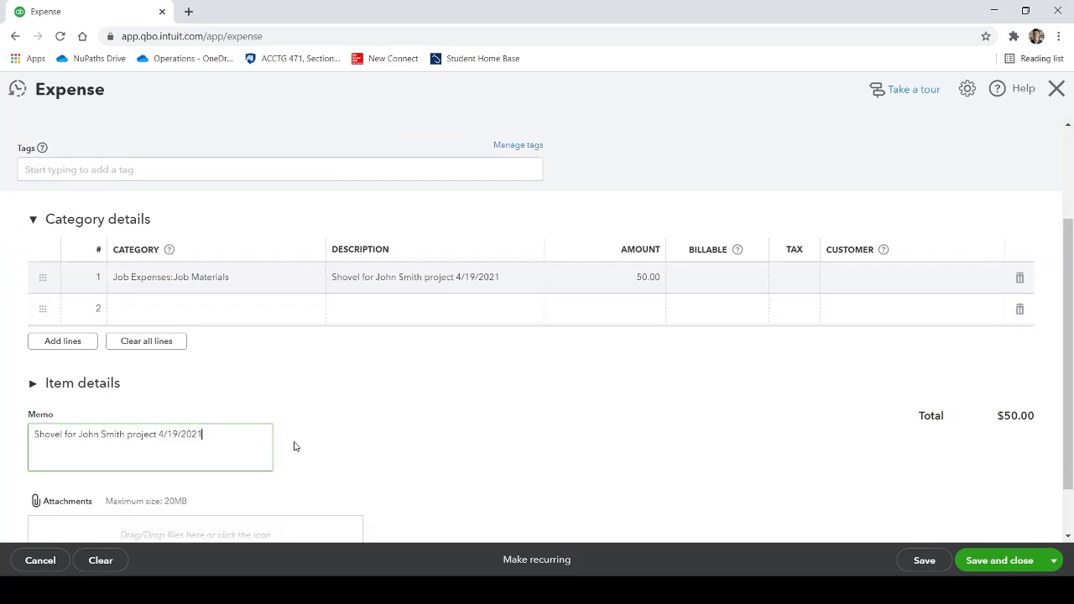
click(356, 425)
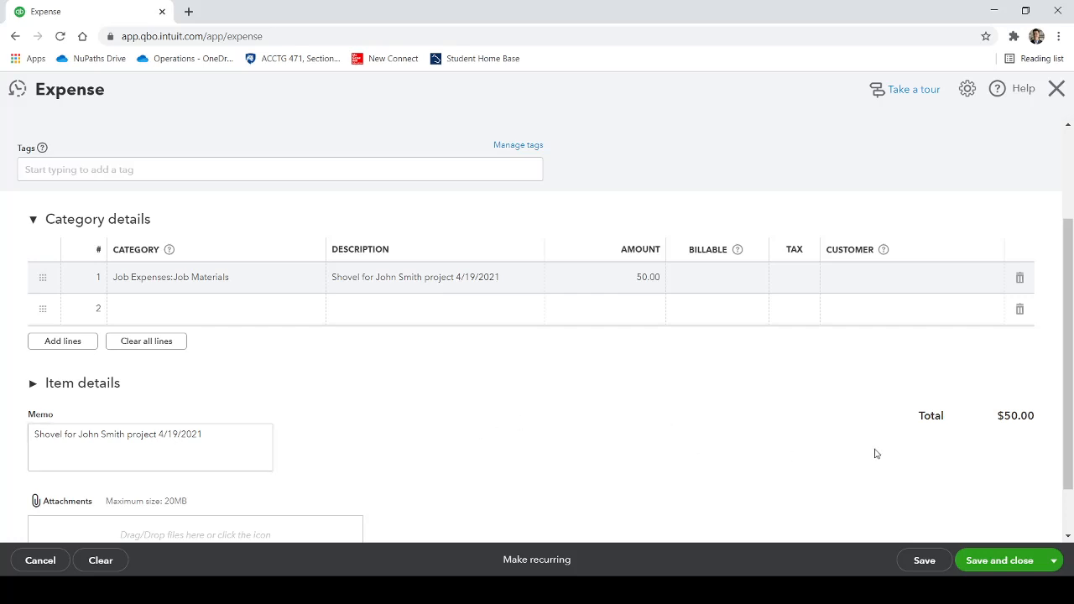
Review the expense's total and entries, then save the expense and close the form
drag(922, 420, 1044, 415)
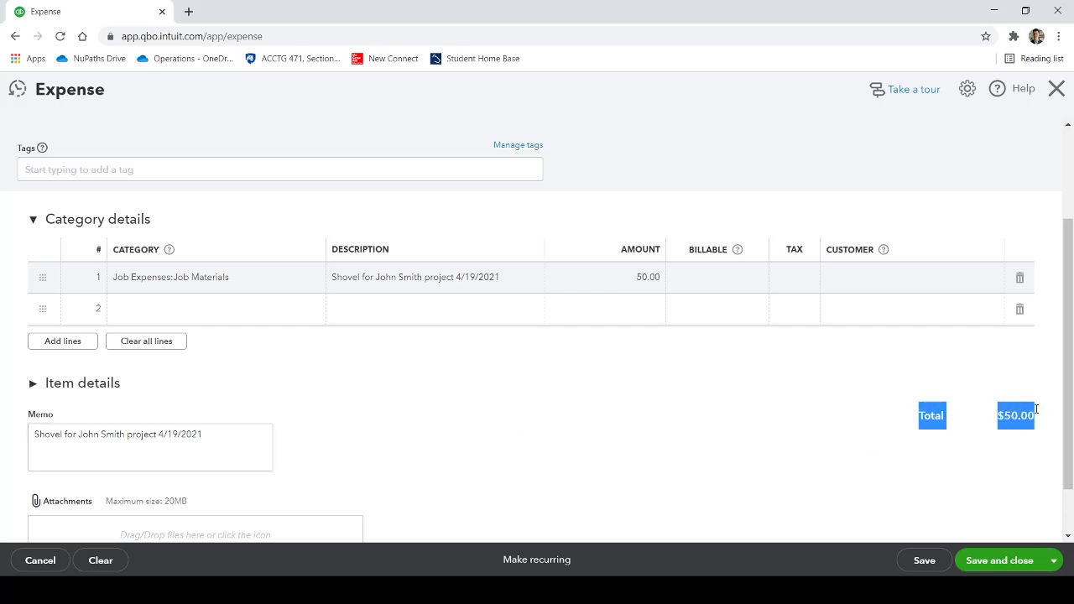
click(894, 413)
scroll(561, 411, up, 2)
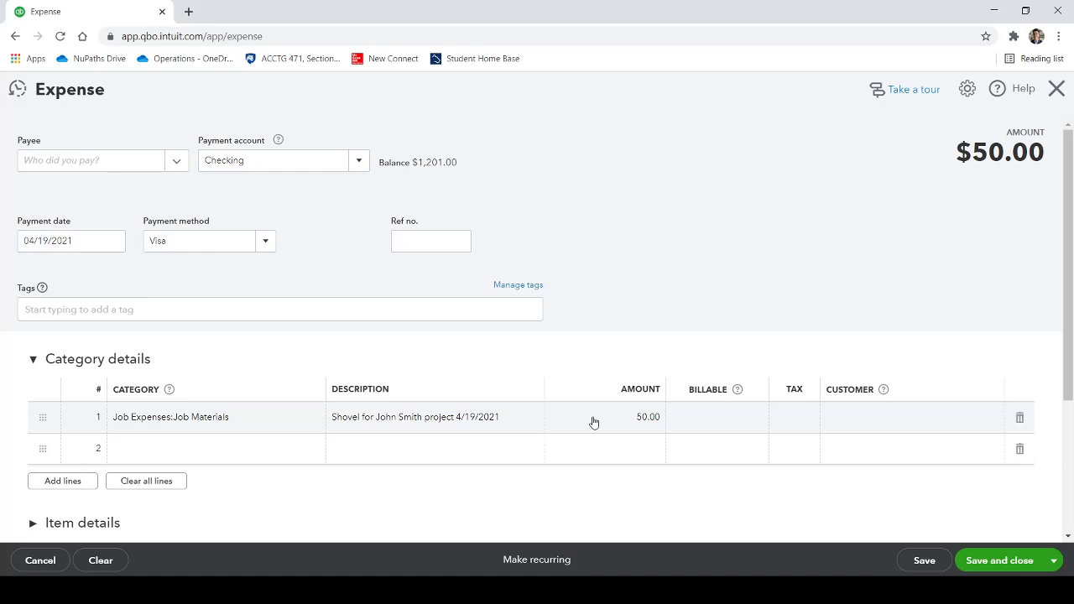
scroll(594, 421, down, 3)
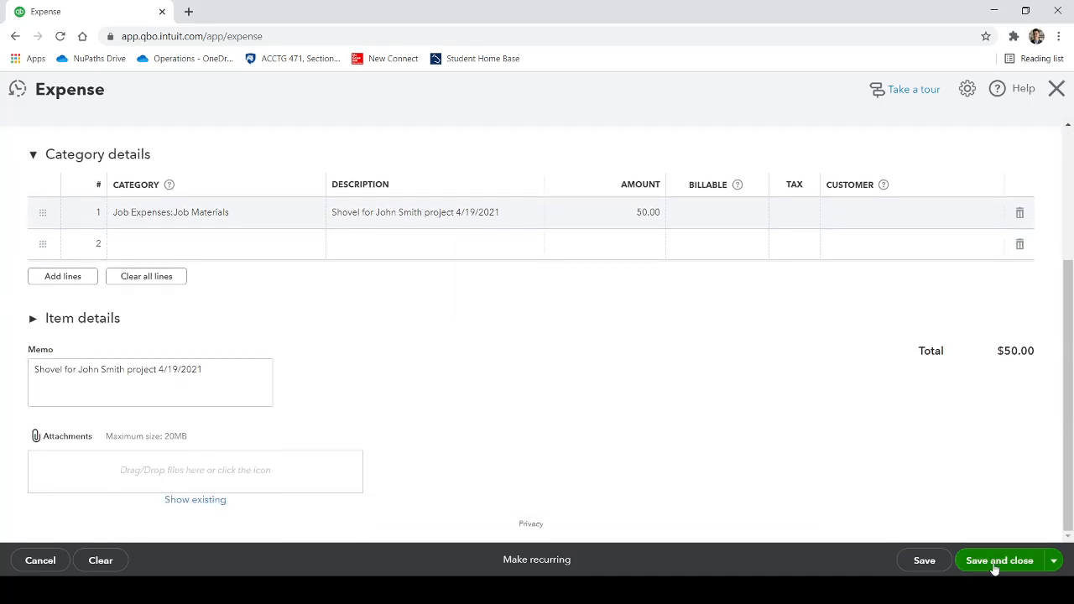
click(994, 561)
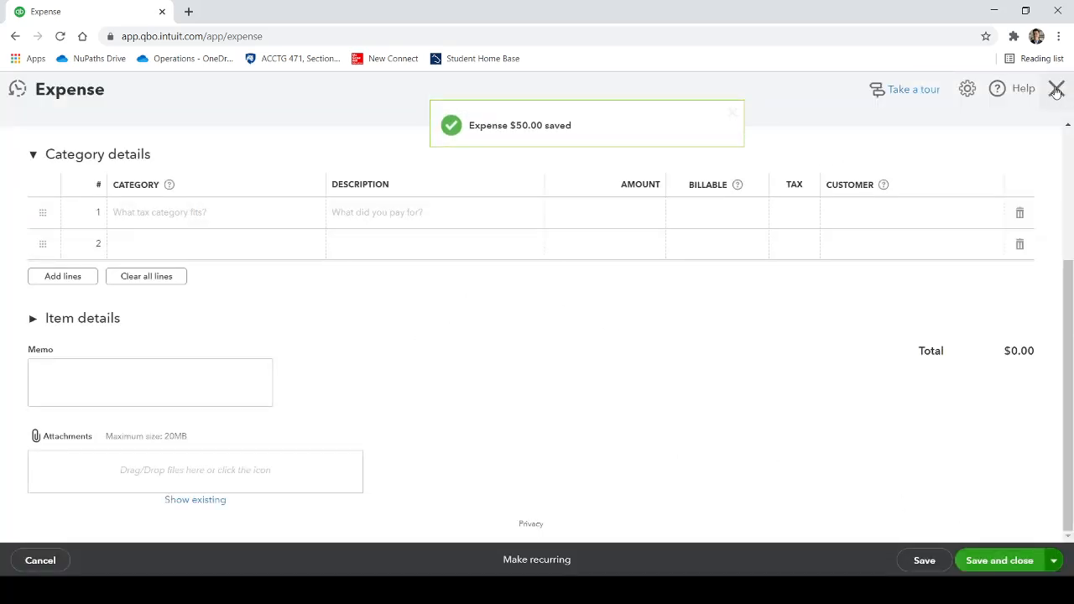
click(1056, 89)
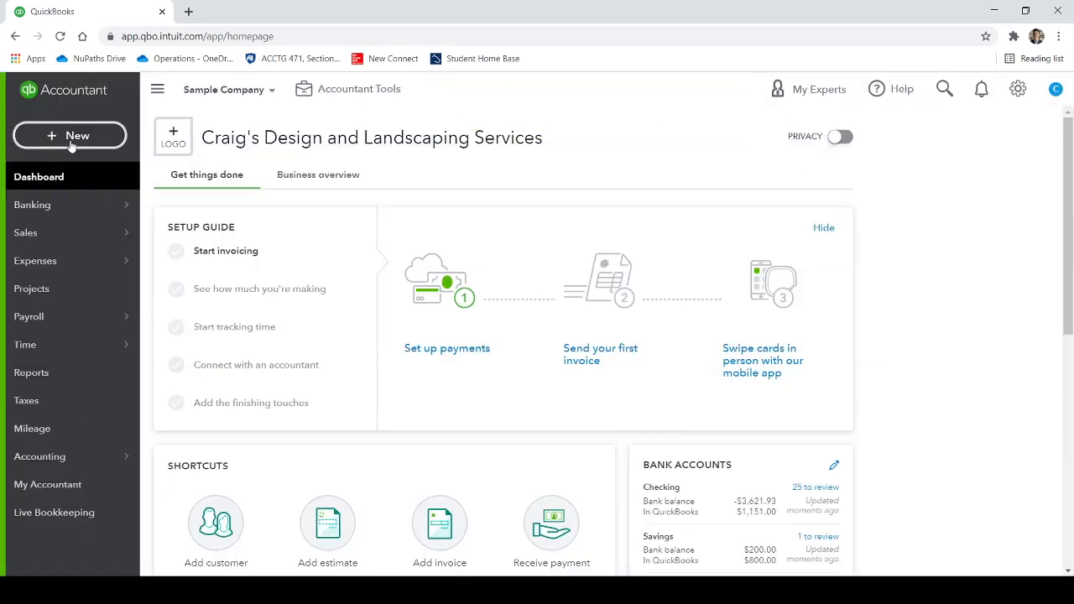
Start a new vendor bill and dismiss the promotional notice about paying vendors
click(72, 143)
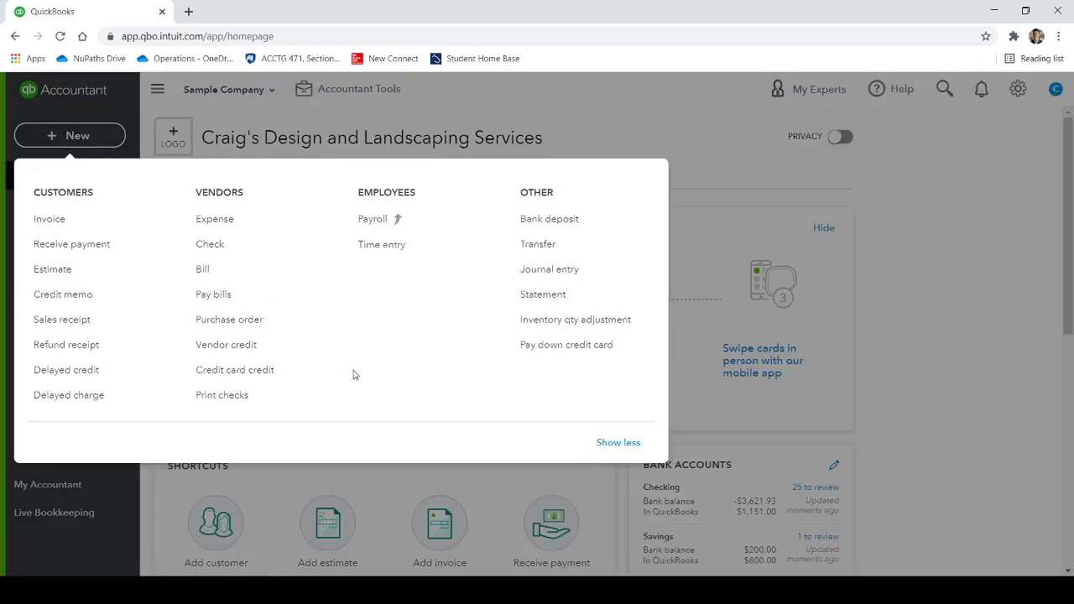
click(206, 270)
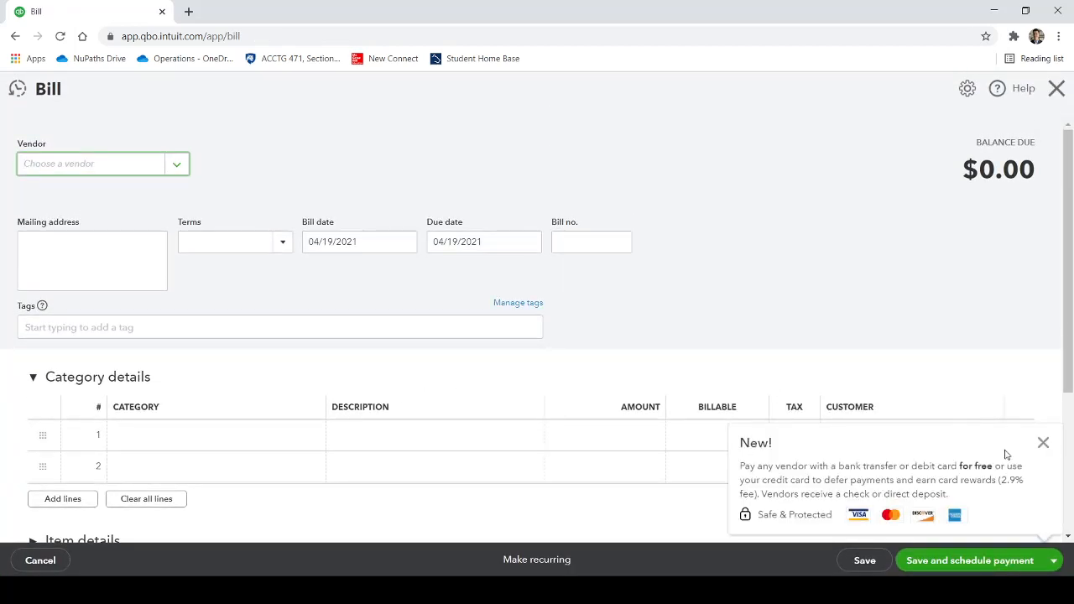
click(1043, 443)
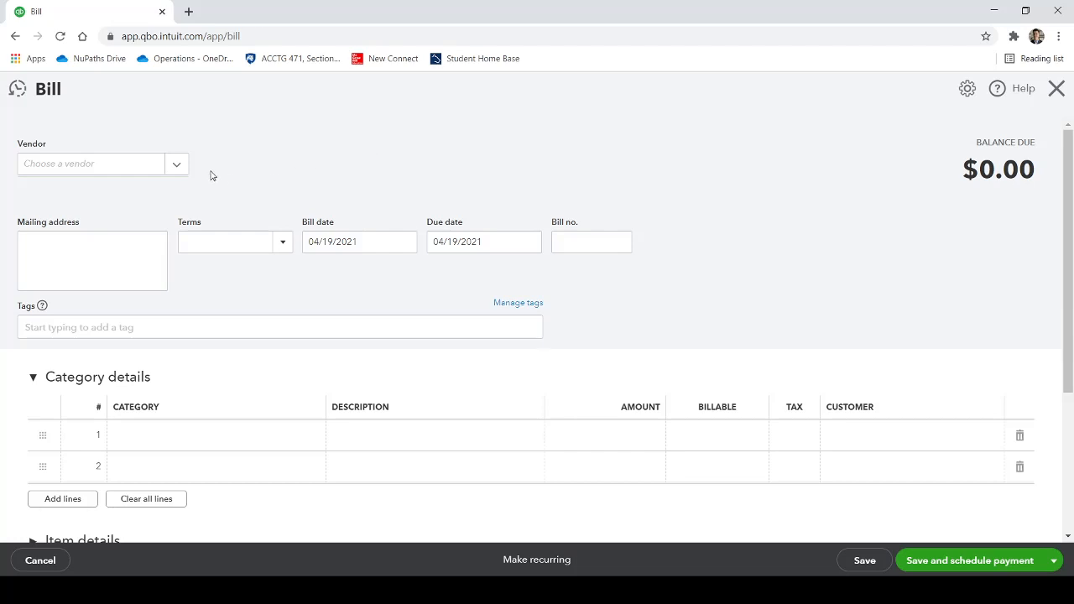
Look at the available vendor choices for the bill
click(102, 168)
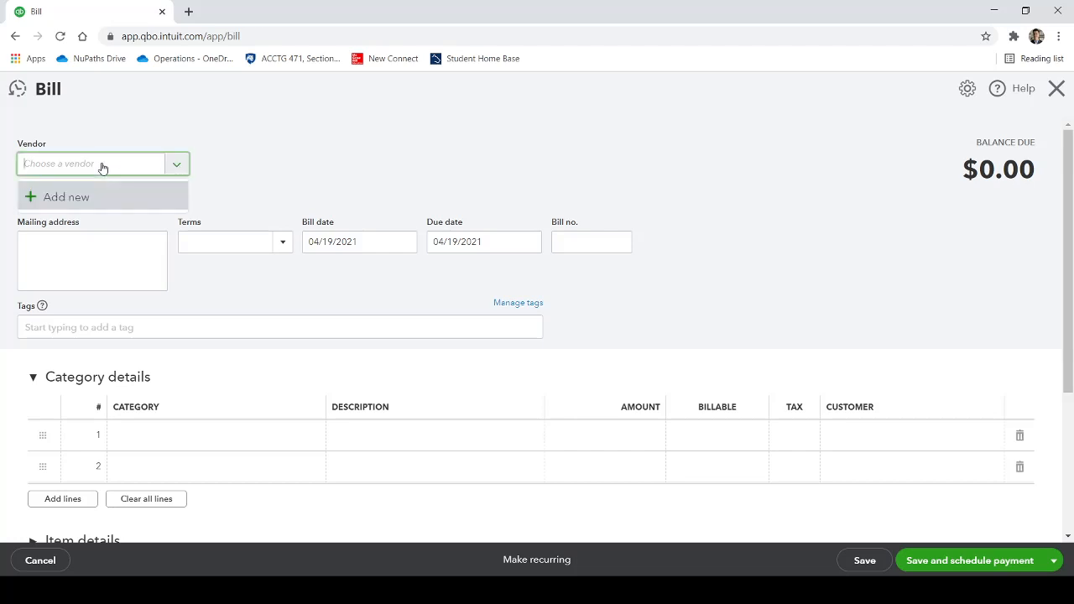
click(56, 146)
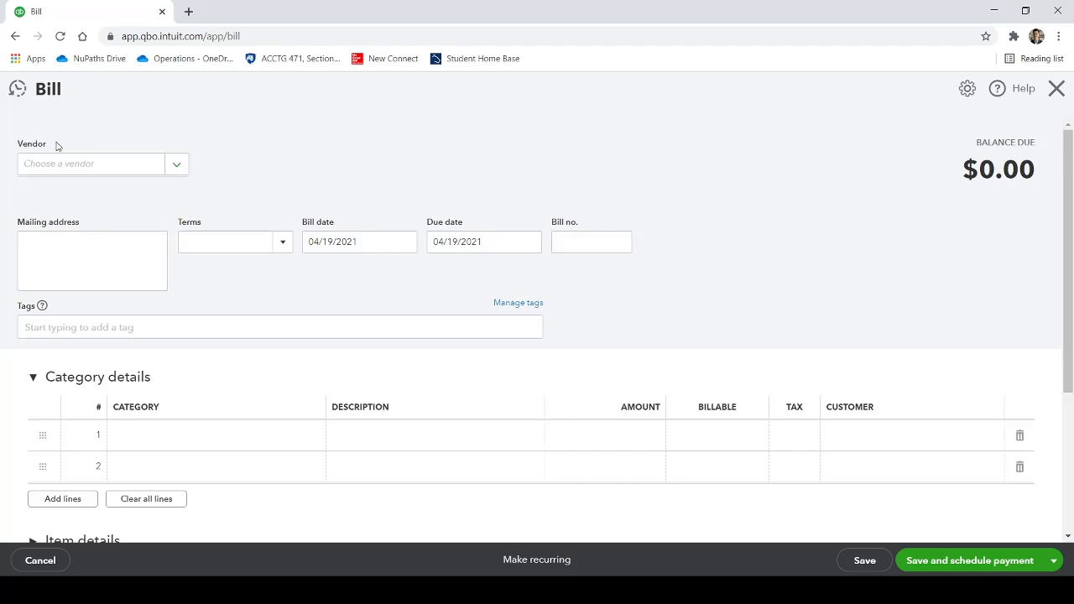
double_click(29, 144)
click(109, 176)
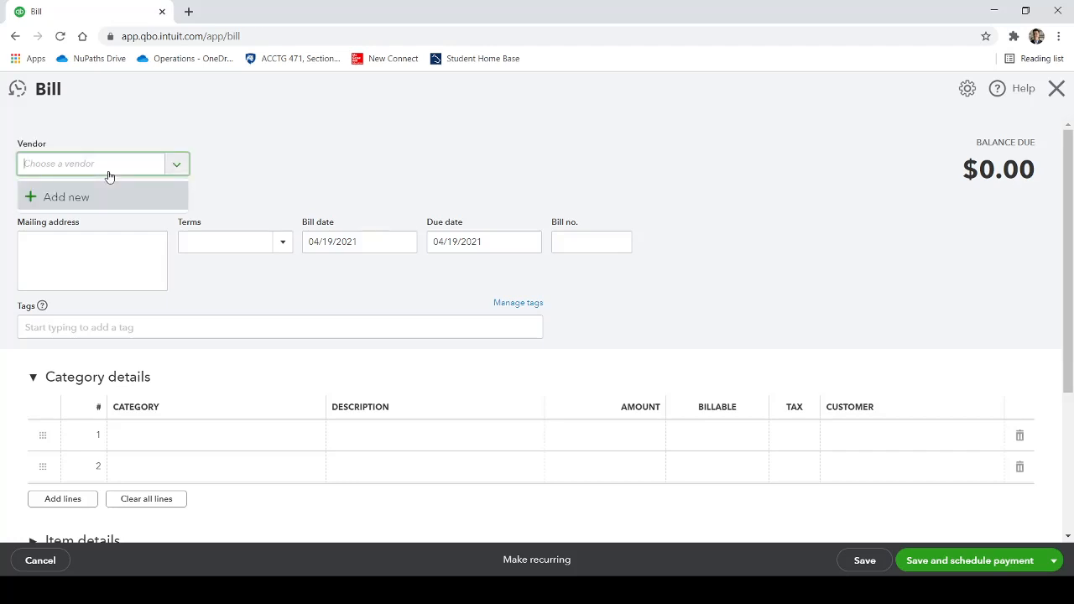
Set the bill's payment terms to Net 15
click(238, 276)
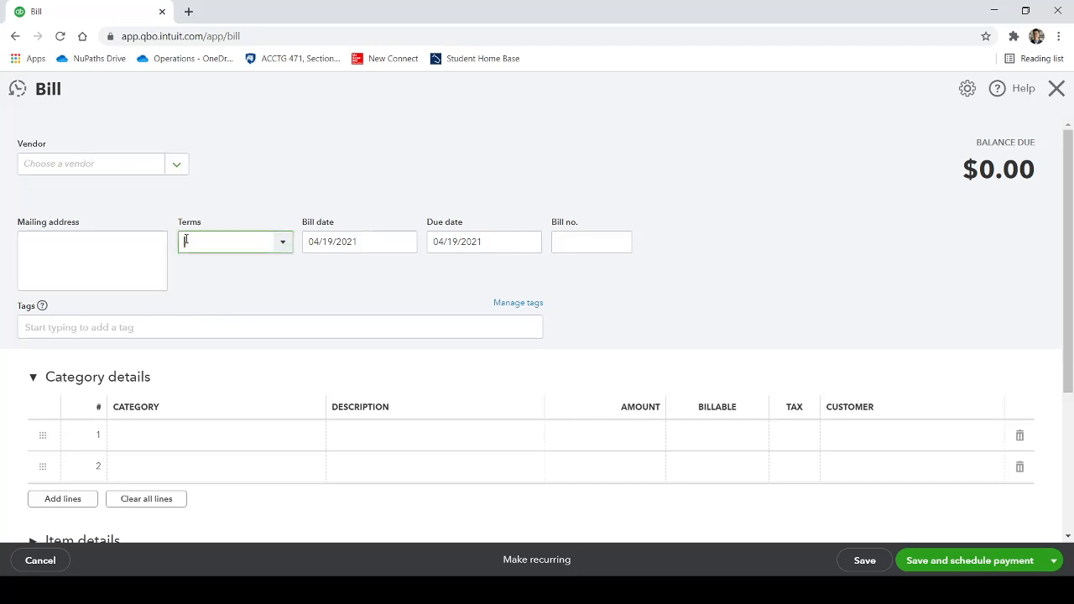
click(285, 244)
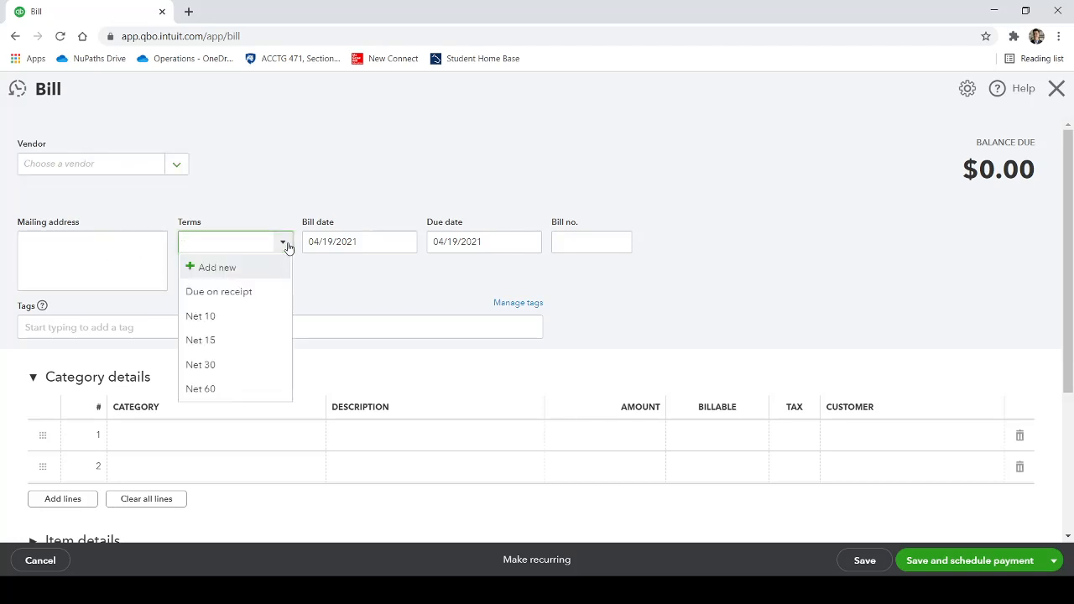
click(234, 343)
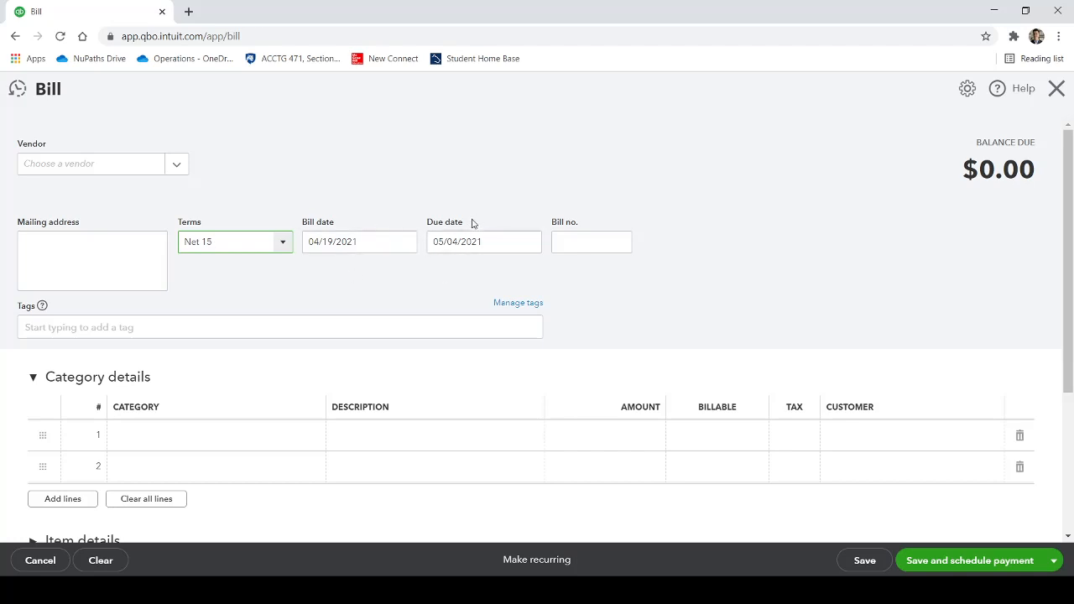
Assign the Cost of Labor category under Job Expenses to the bill's first category line
click(204, 431)
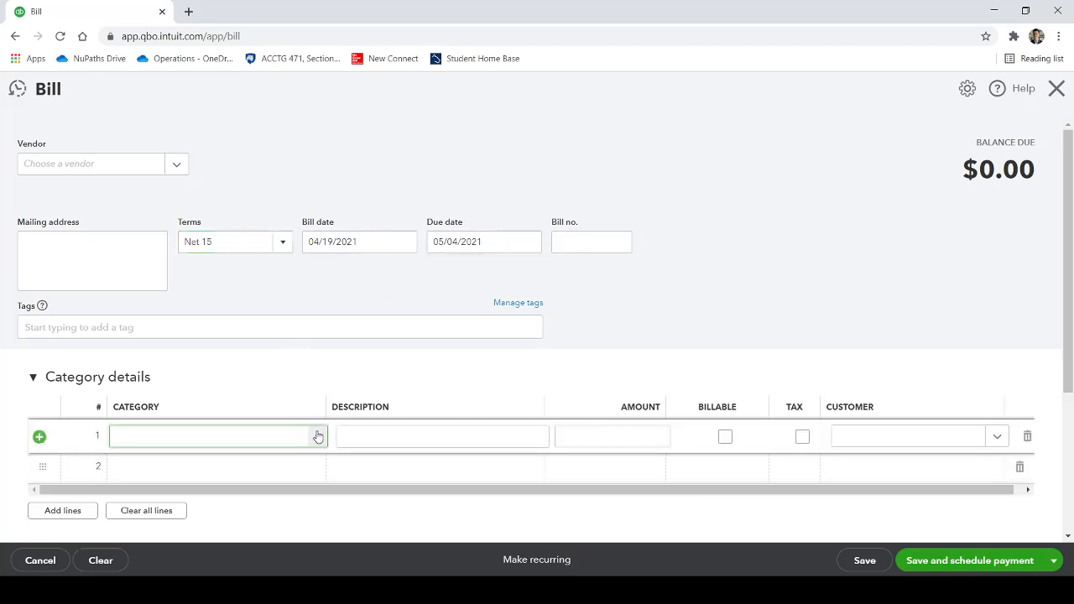
click(317, 436)
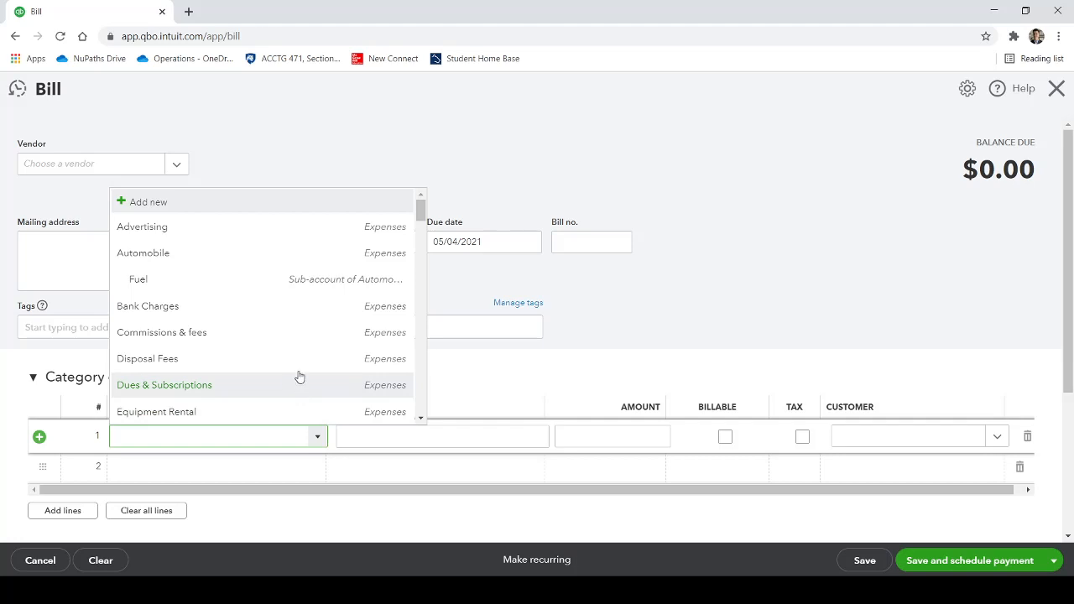
scroll(300, 375, down, 5)
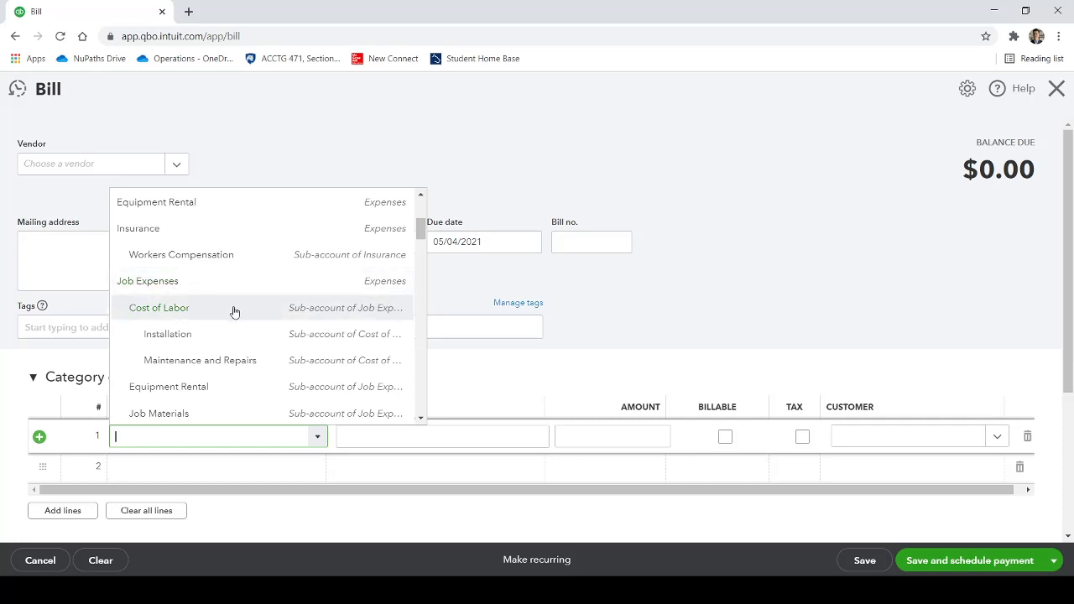
click(209, 316)
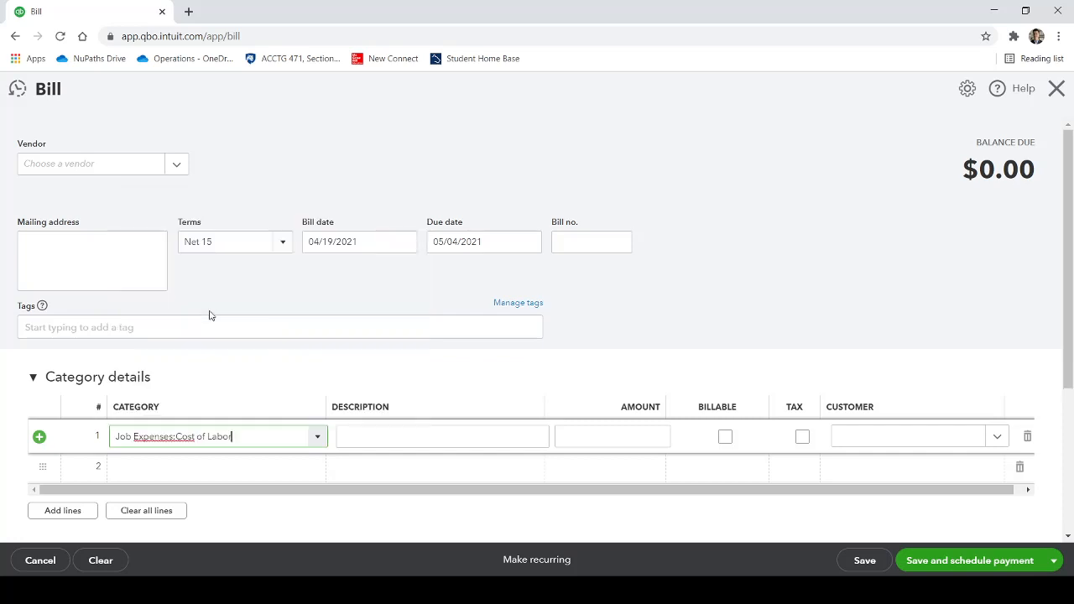
Describe the bill's first line with the worker's name followed by "8 hours @ 20/hour"
click(422, 432)
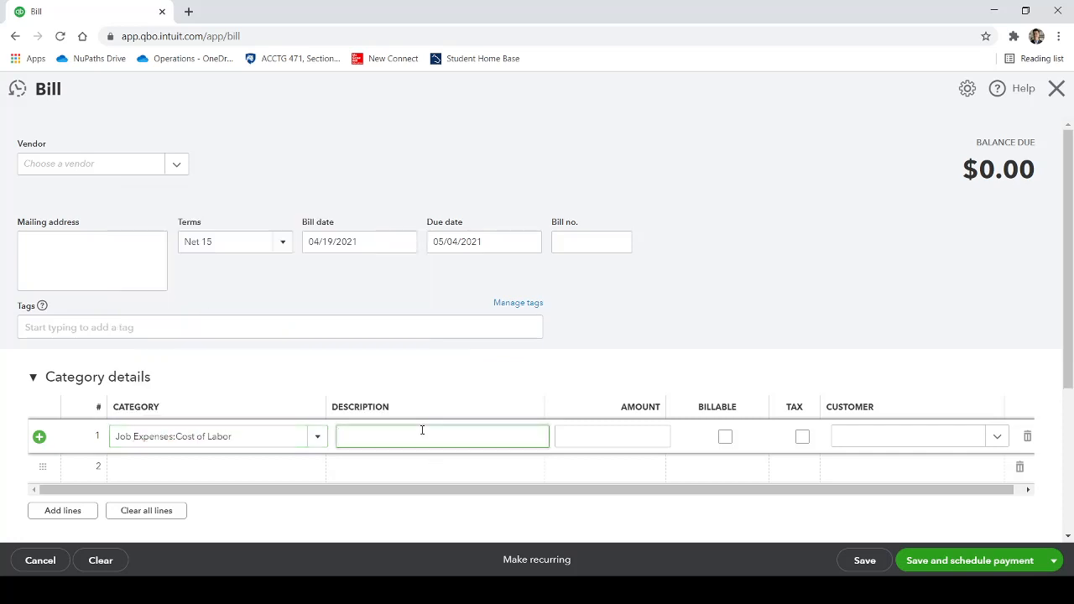
text(Bil)
text(ly Bob)
text( 8 hours)
text( @ 10)
text(/hour)
Set the amount of the bill's first line to 160.00, leaving its customer blank
click(602, 437)
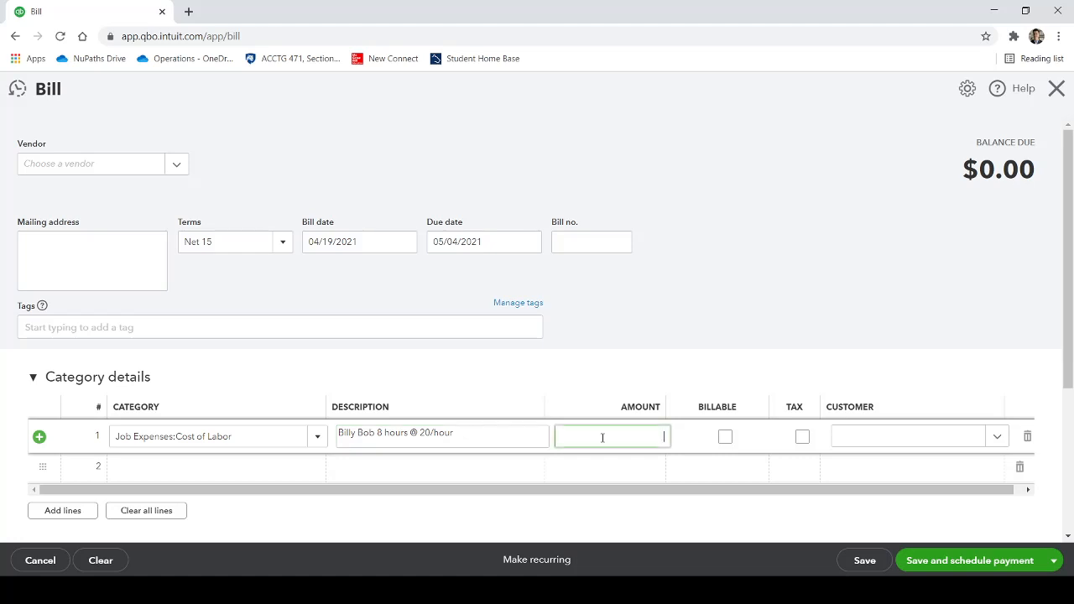
text(160)
click(713, 308)
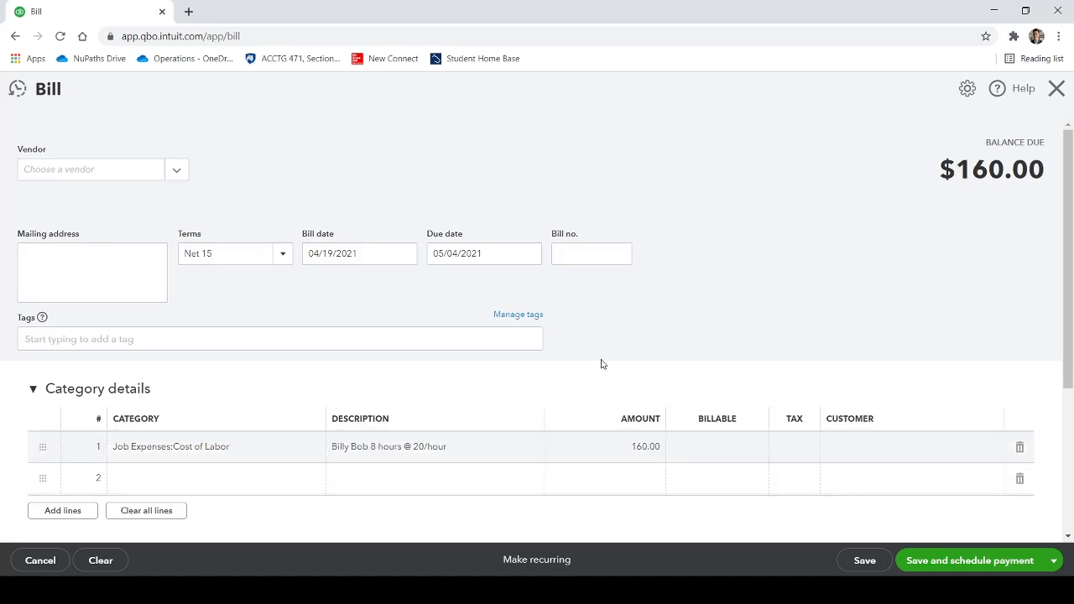
click(859, 446)
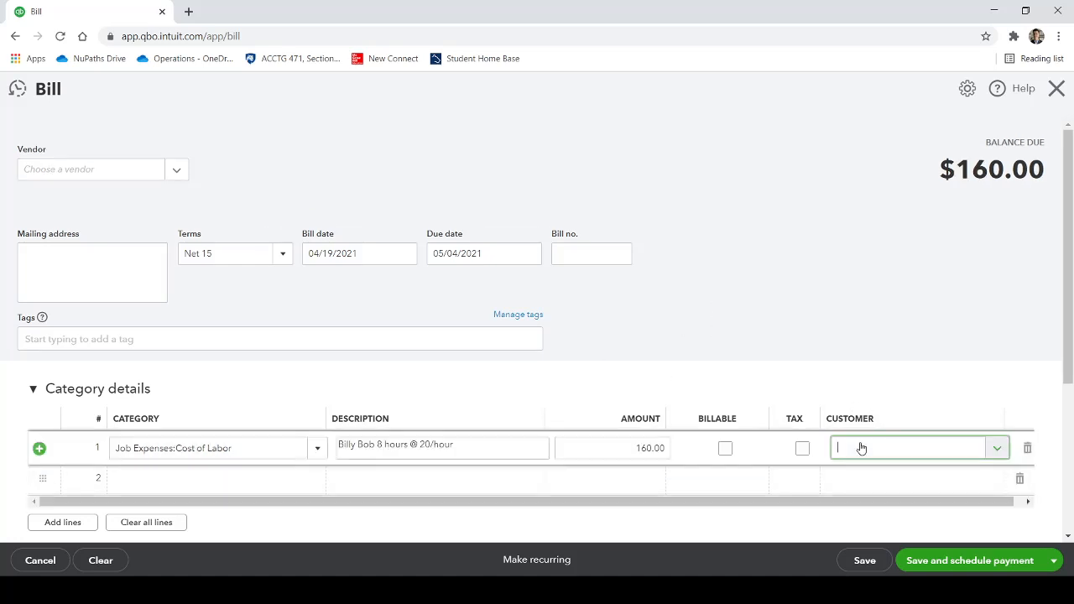
click(848, 311)
Copy the labor line's description into the bill's memo
scroll(583, 383, down, 1)
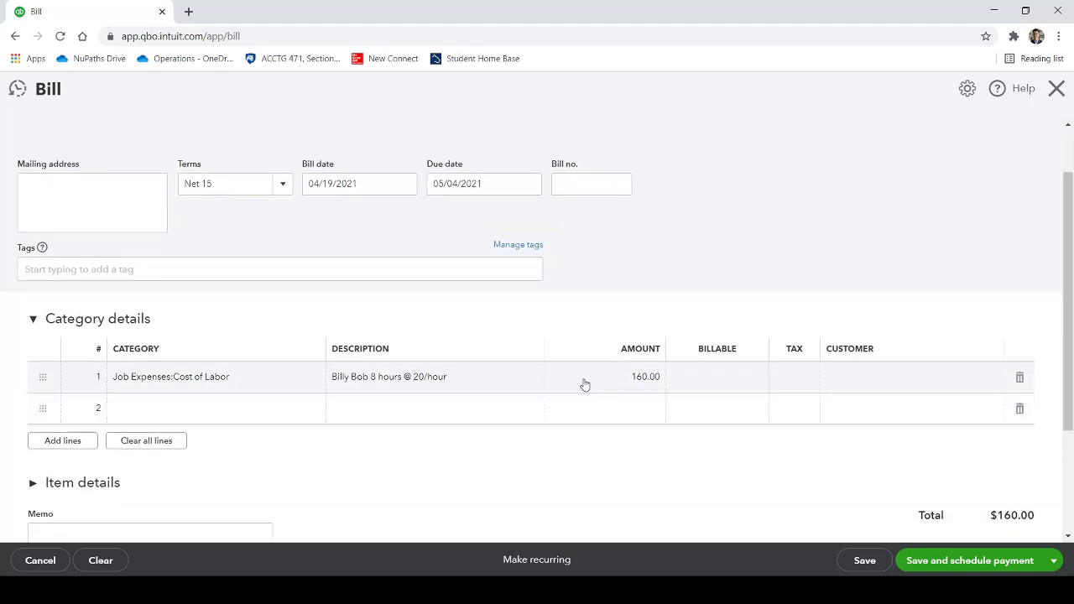
click(468, 383)
key(ctrl+c)
scroll(288, 503, down, 1)
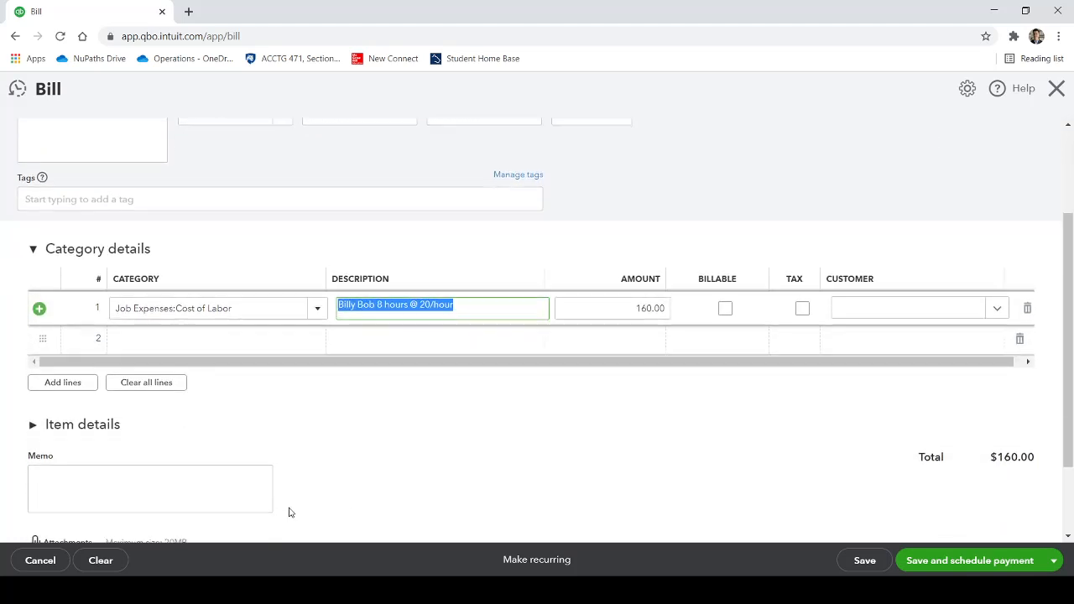
click(231, 480)
key(ctrl+v)
click(408, 436)
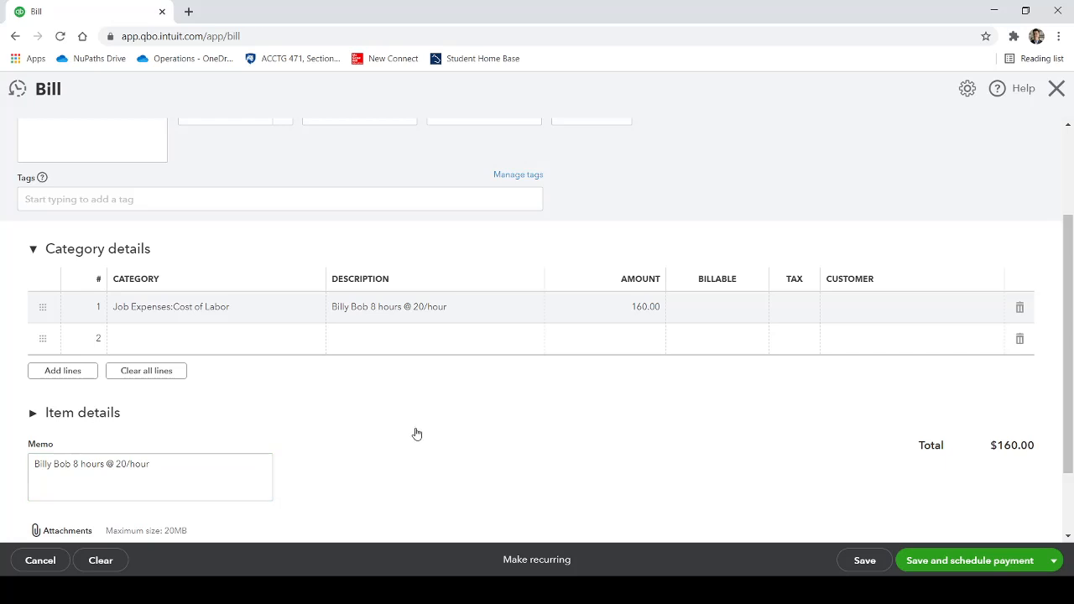
scroll(417, 434, up, 2)
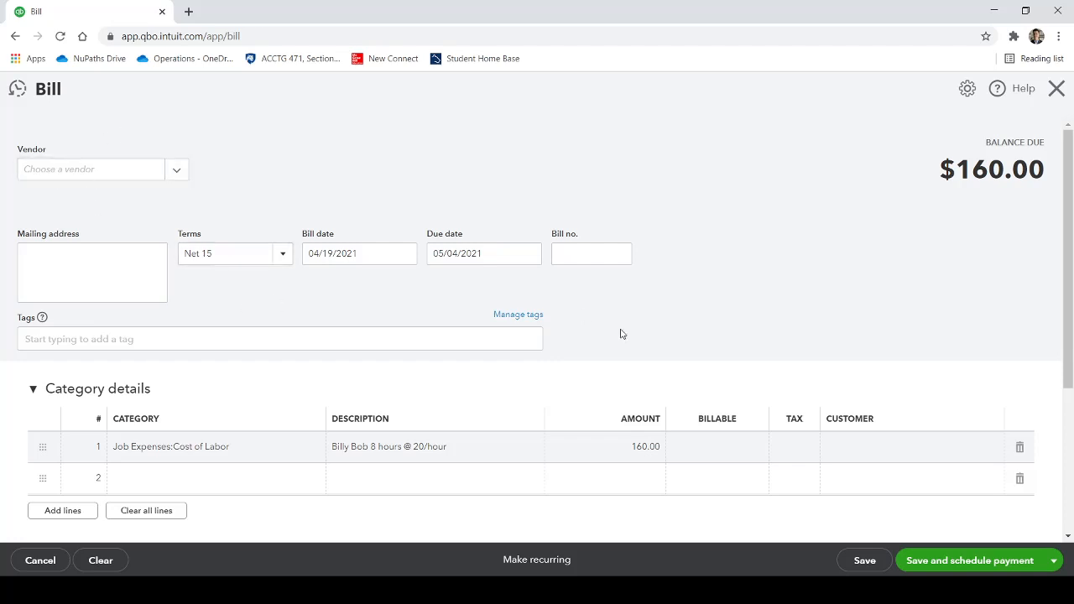
Try to save and close the bill
scroll(621, 333, down, 1)
click(1053, 561)
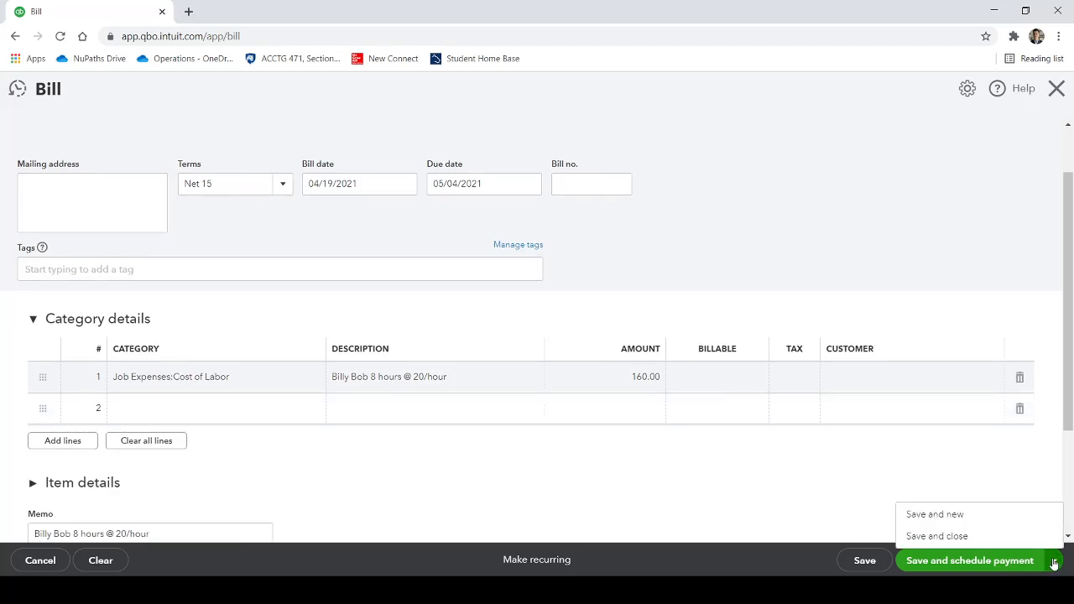
click(966, 537)
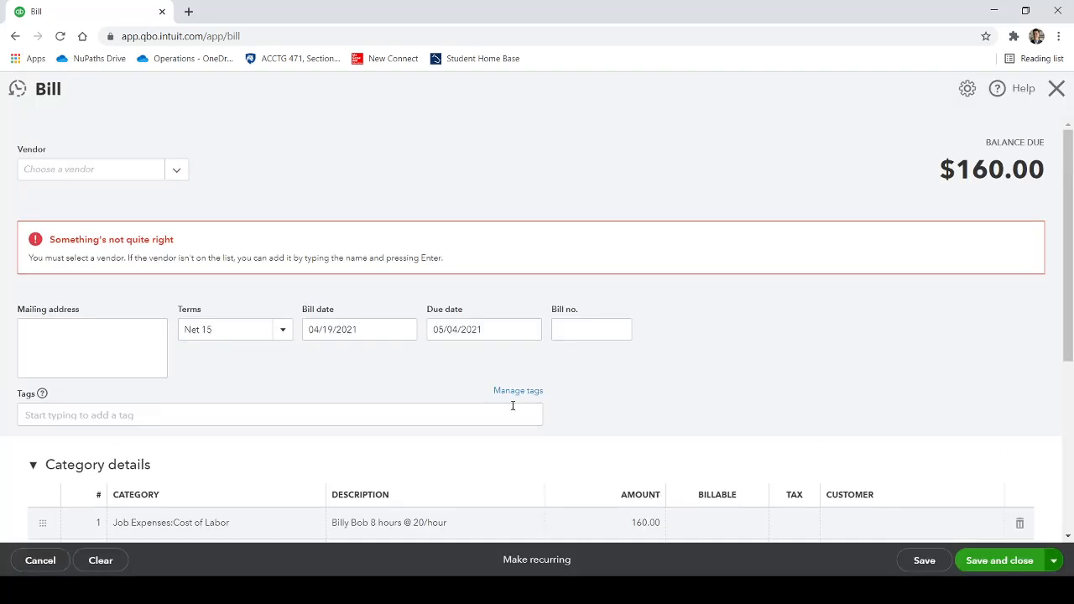
Add the worker's name as a new vendor on the bill and try to save and close it again
click(55, 169)
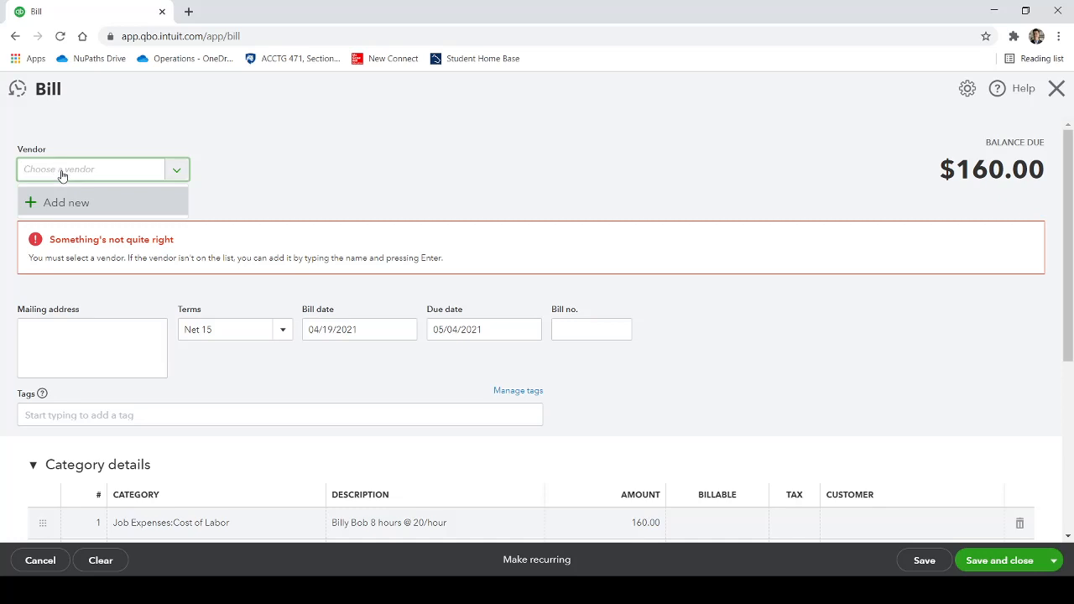
text(Billy Bob)
click(116, 200)
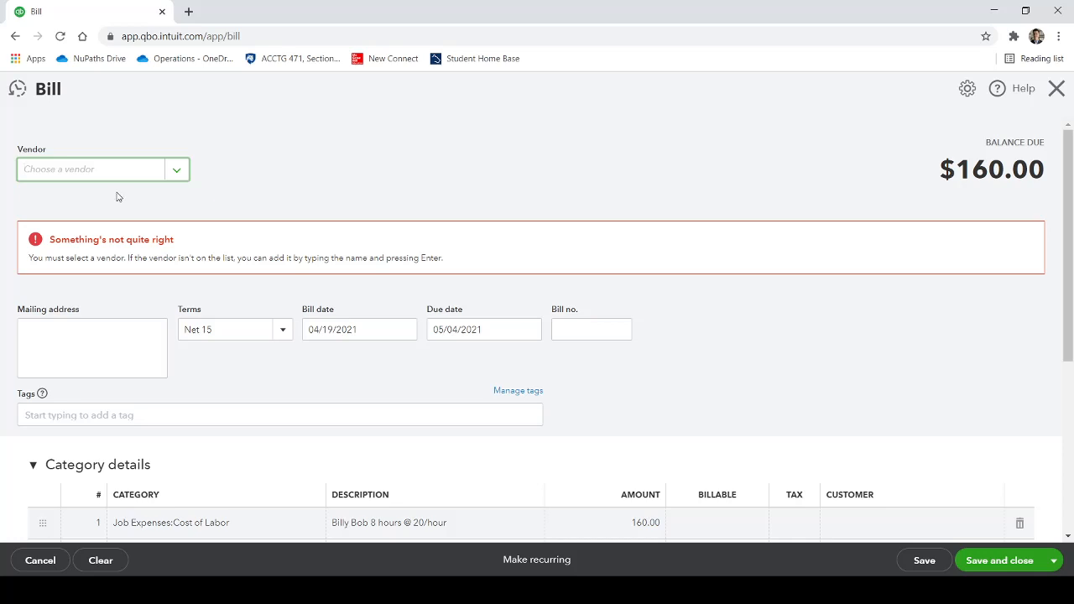
click(217, 293)
click(1004, 567)
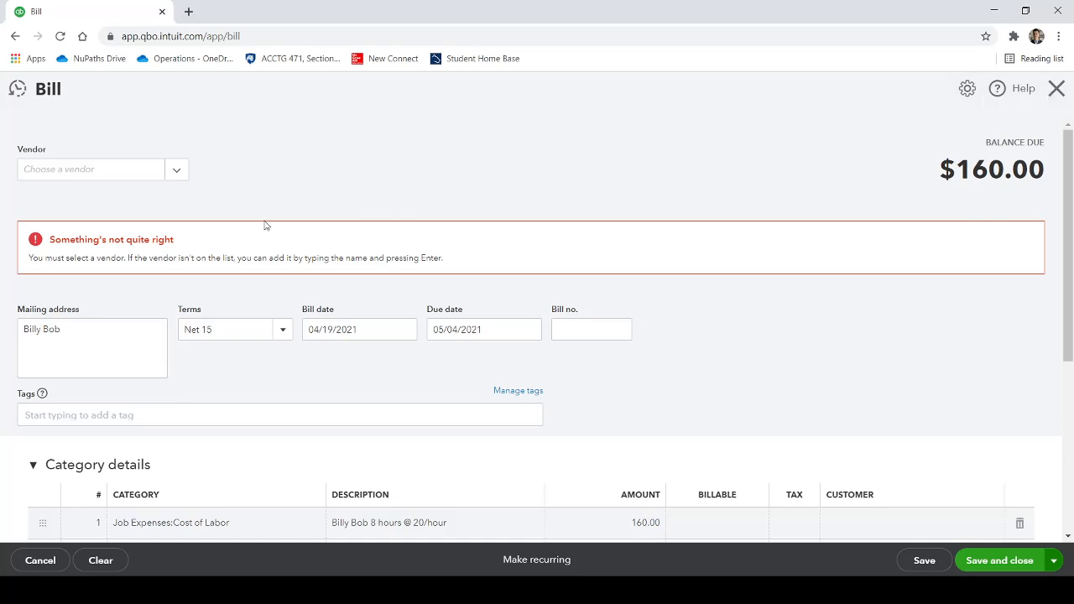
Start adding a new vendor from the bill and open the full vendor information form
click(130, 169)
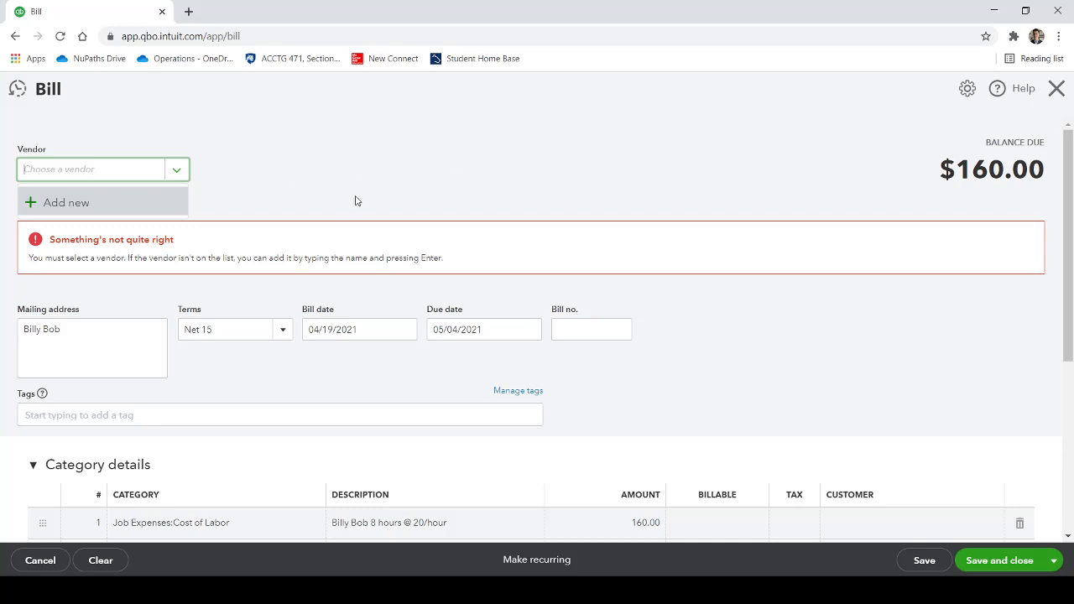
click(289, 201)
click(65, 171)
click(92, 204)
click(54, 295)
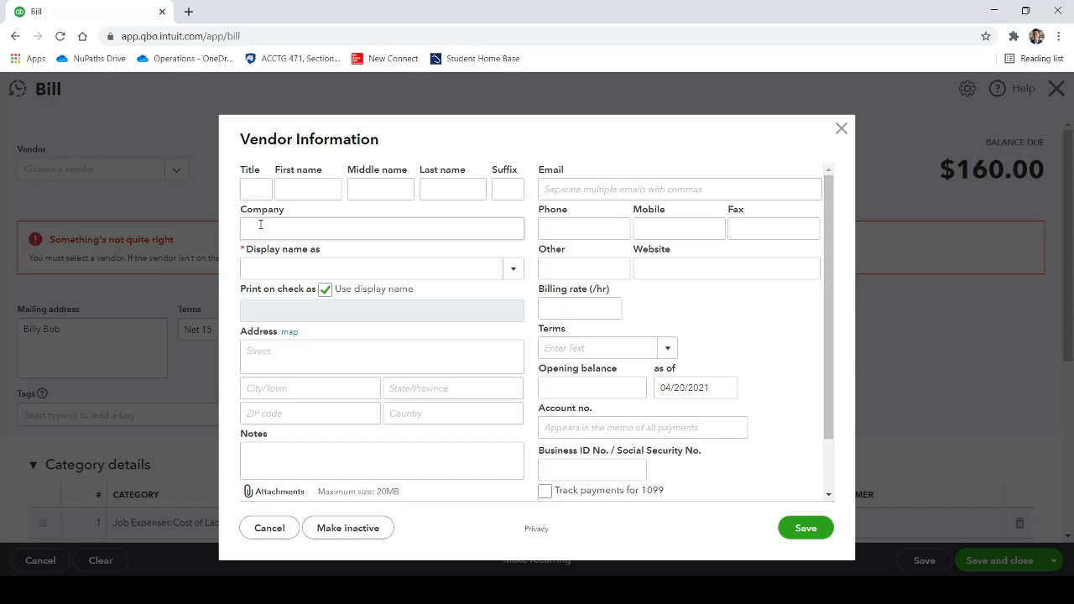
click(260, 225)
click(223, 232)
Examine the default expense account choices for the new vendor, including the Cost of Labor sub-accounts under Job Expenses
drag(833, 265, 827, 319)
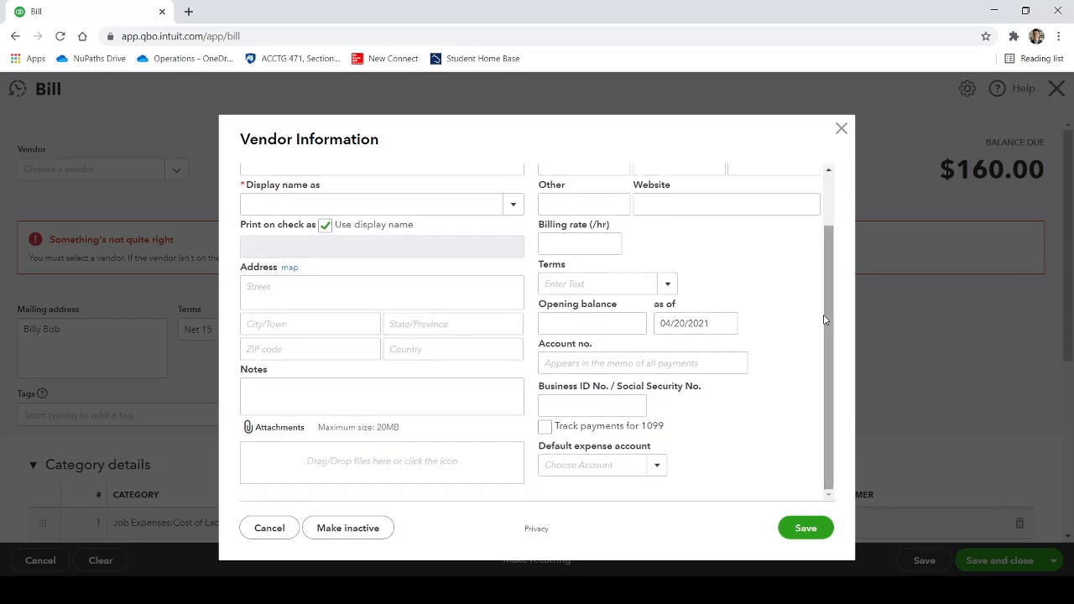
drag(641, 453, 516, 448)
click(659, 471)
click(660, 471)
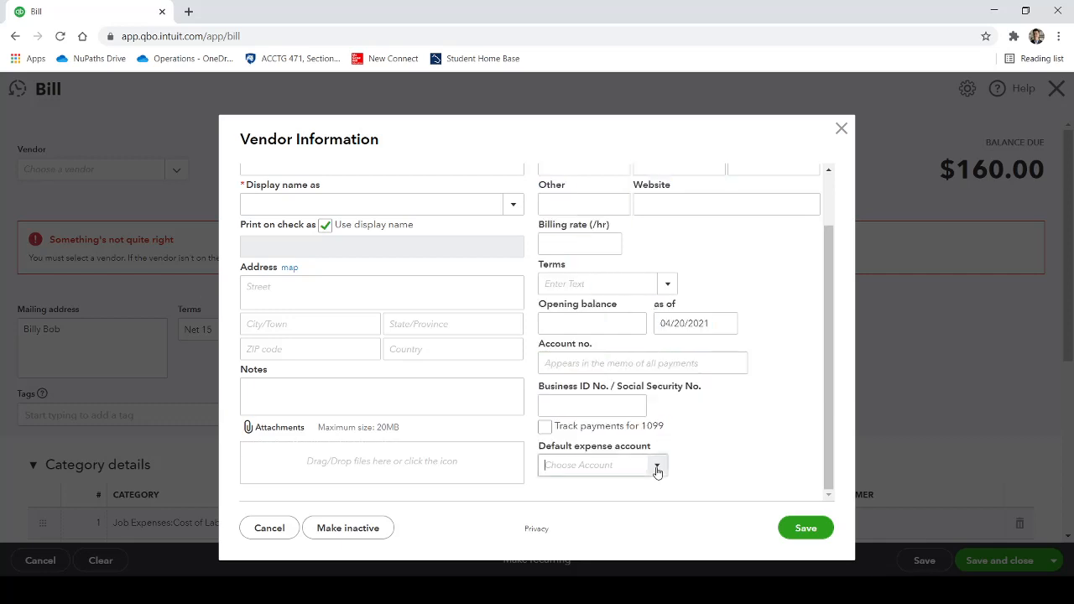
scroll(664, 426, down, 3)
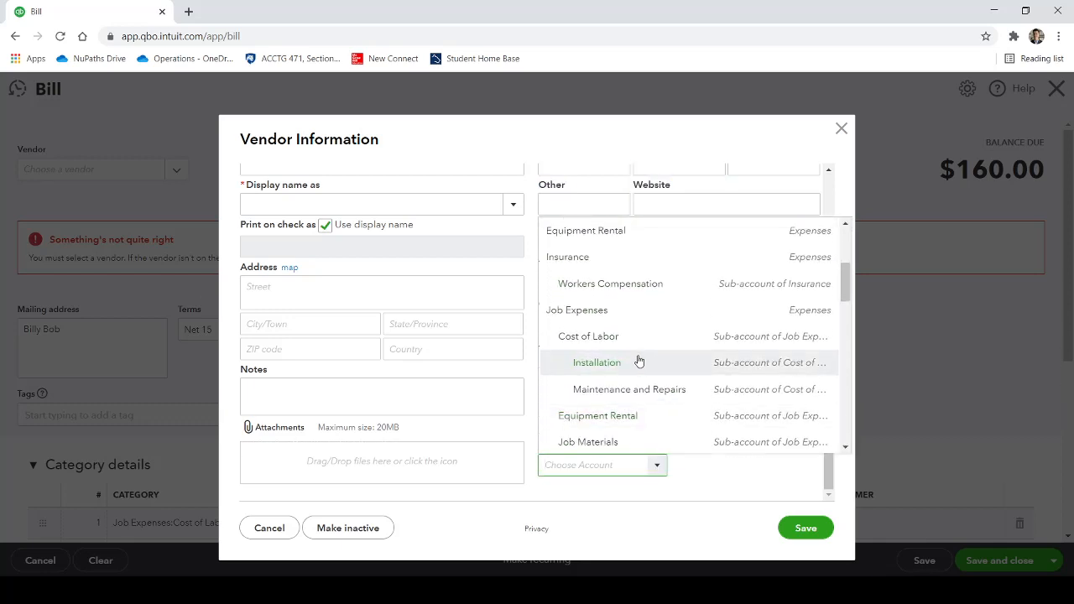
click(702, 487)
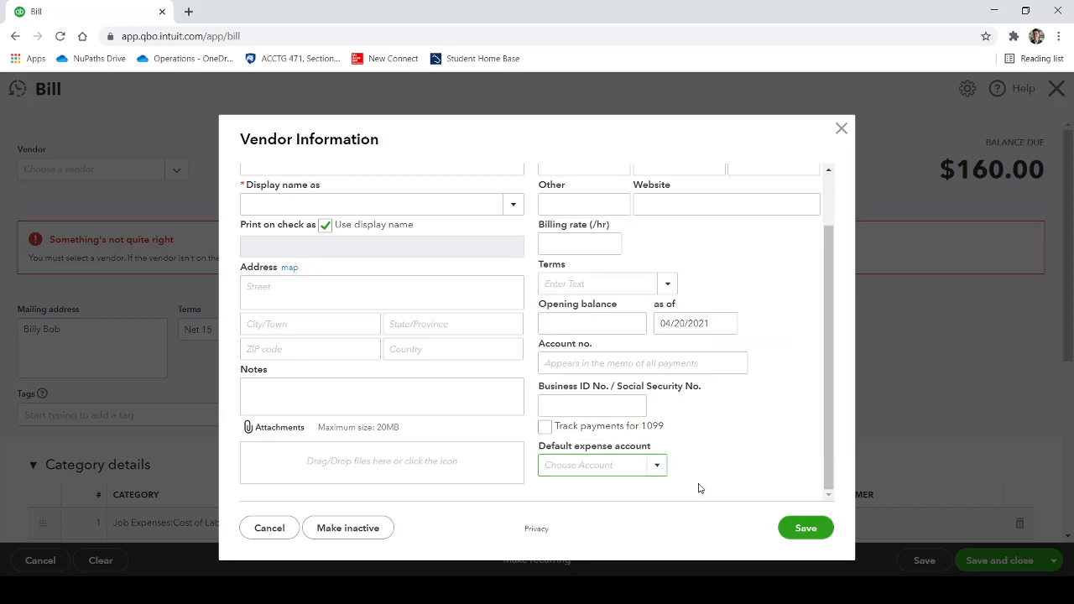
Turn on 1099 payment tracking for the new vendor and review the rest of the vendor information form
click(546, 430)
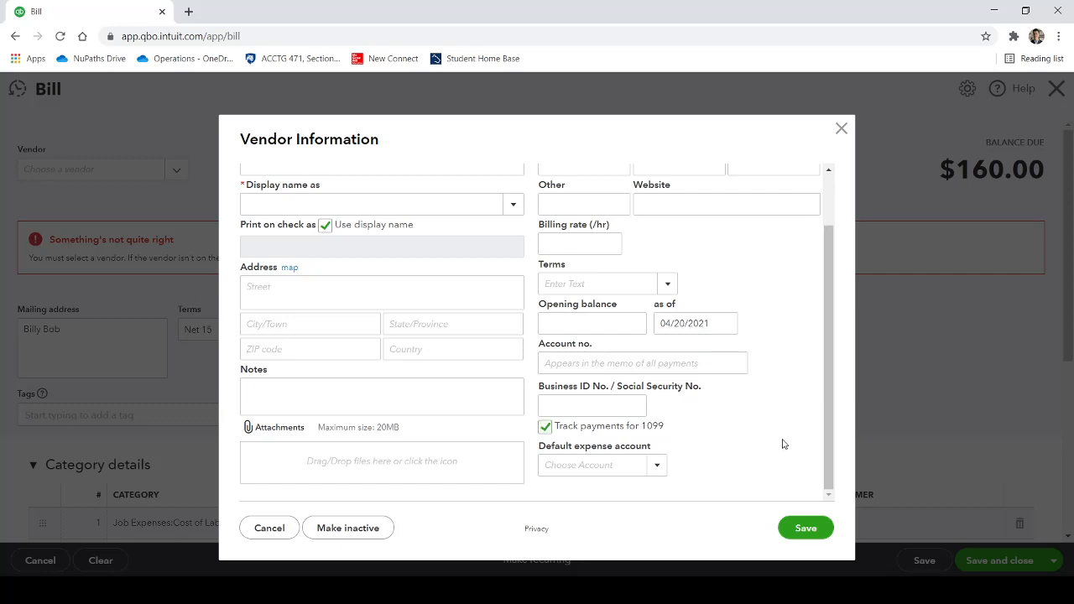
scroll(753, 454, up, 2)
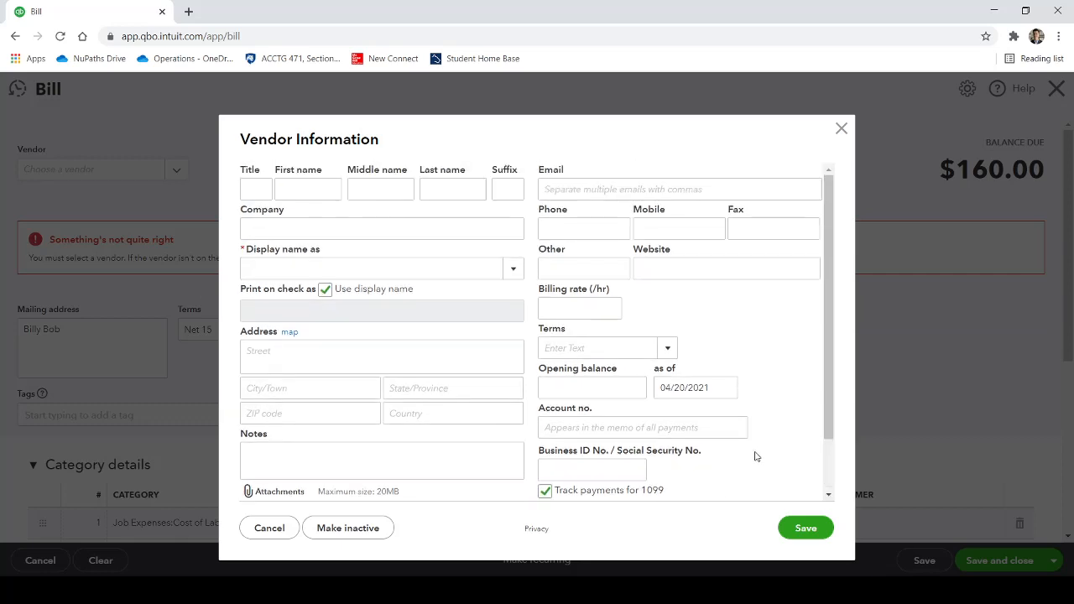
scroll(755, 456, down, 2)
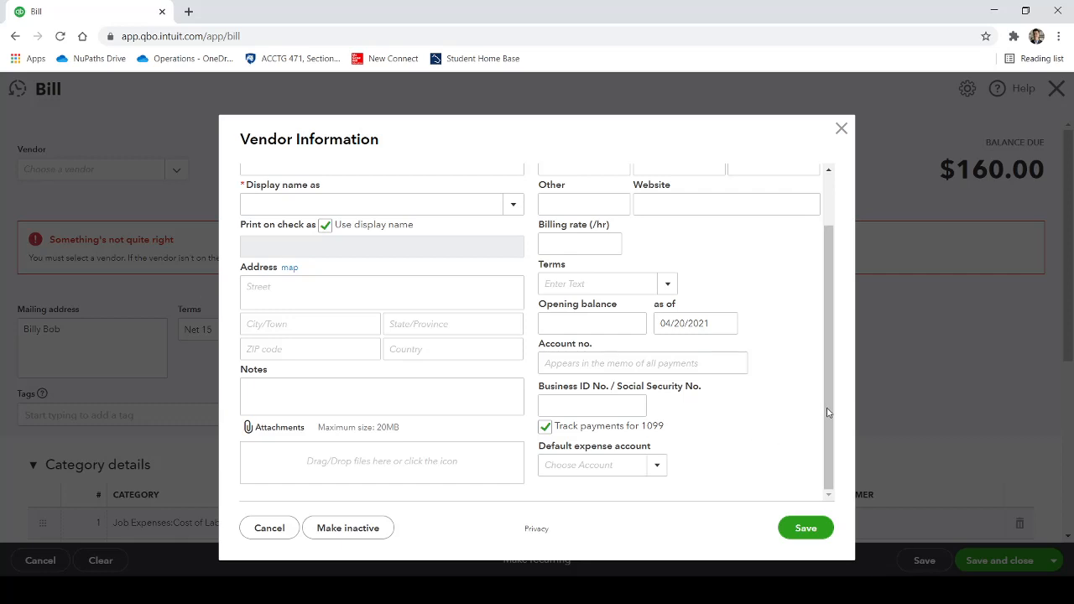
drag(827, 409, 805, 291)
scroll(807, 379, down, 2)
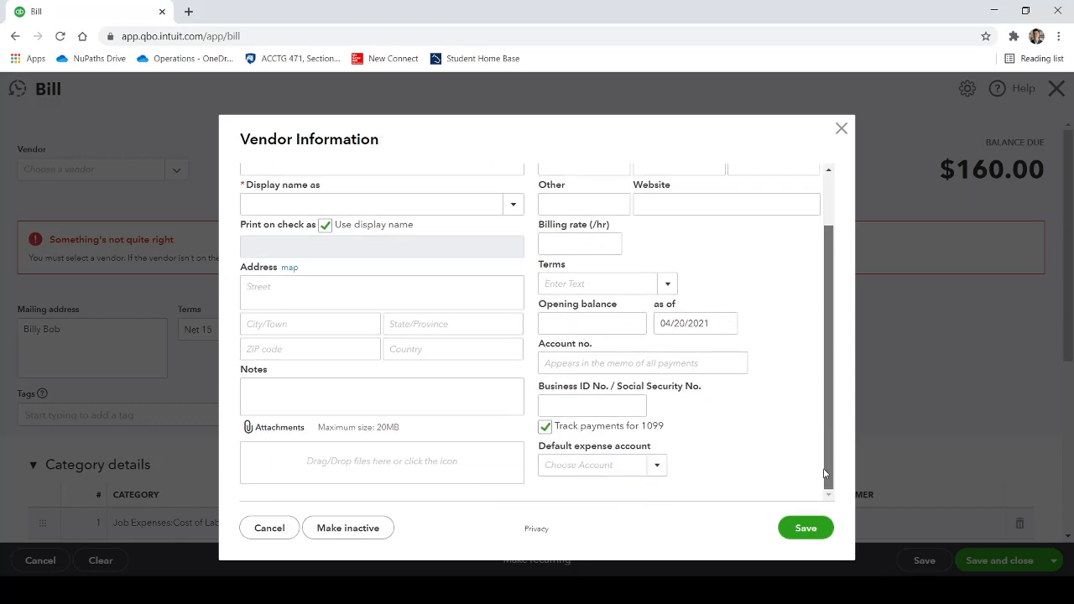
scroll(606, 428, up, 2)
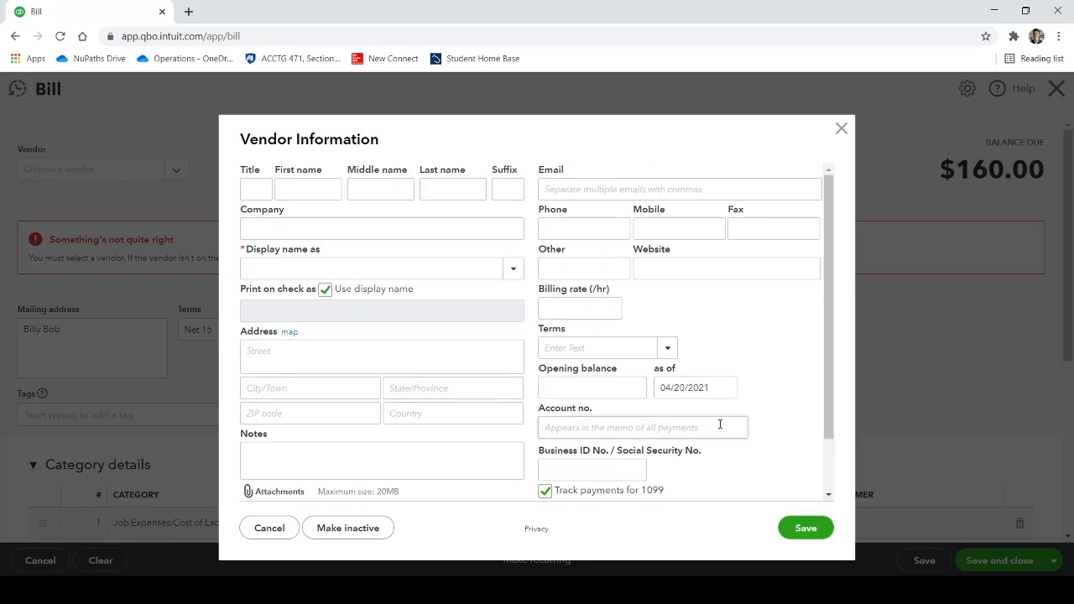
scroll(739, 433, down, 2)
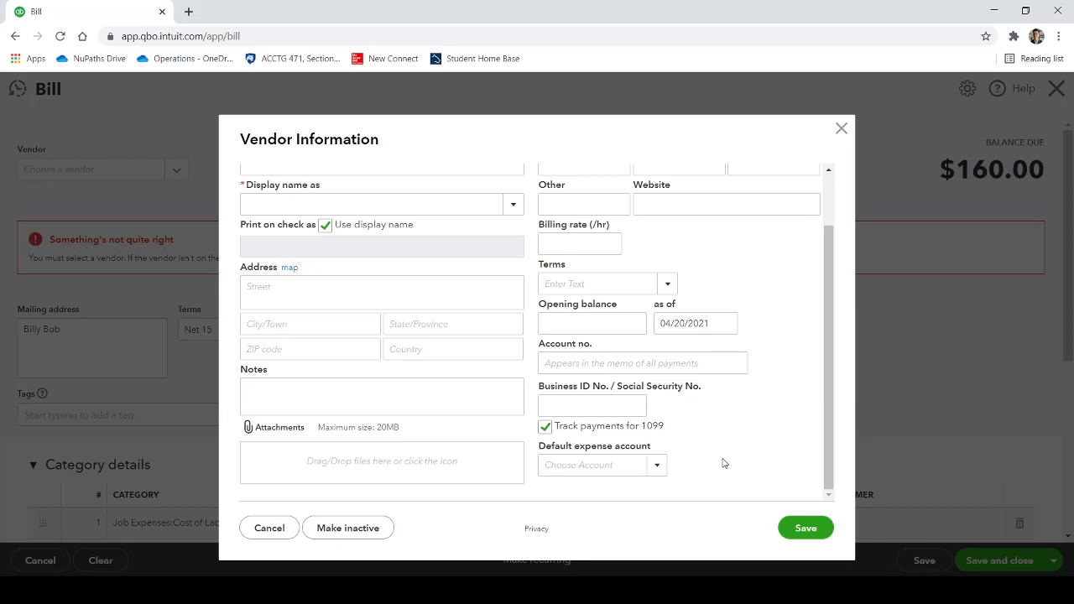
scroll(714, 434, up, 3)
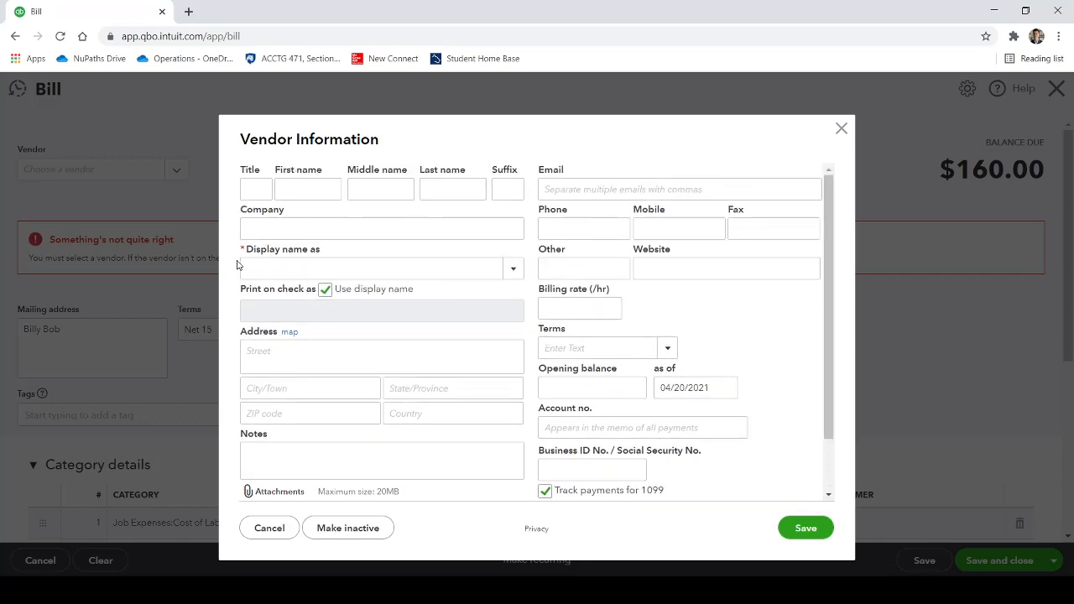
Enter the worker's name as the vendor's display name and try to save the vendor
click(285, 269)
text(B)
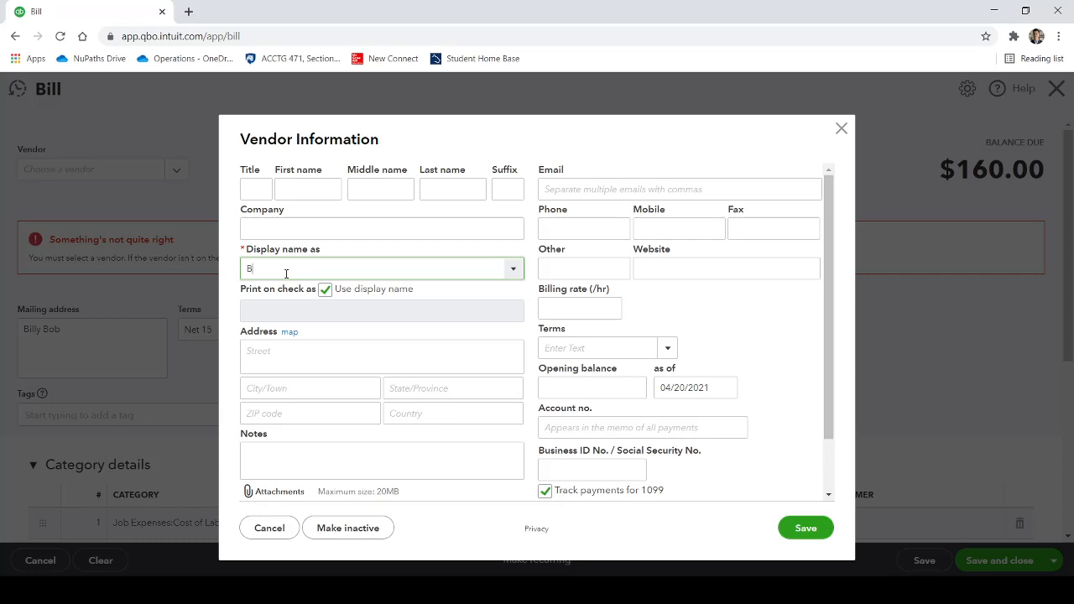
text(illy Bob)
click(791, 528)
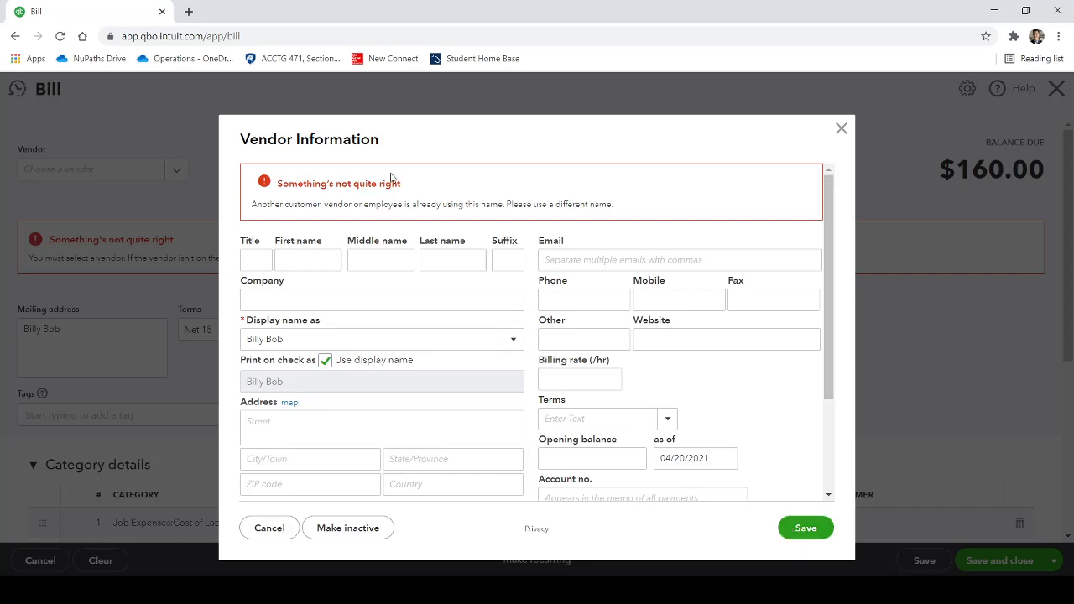
drag(250, 210, 610, 217)
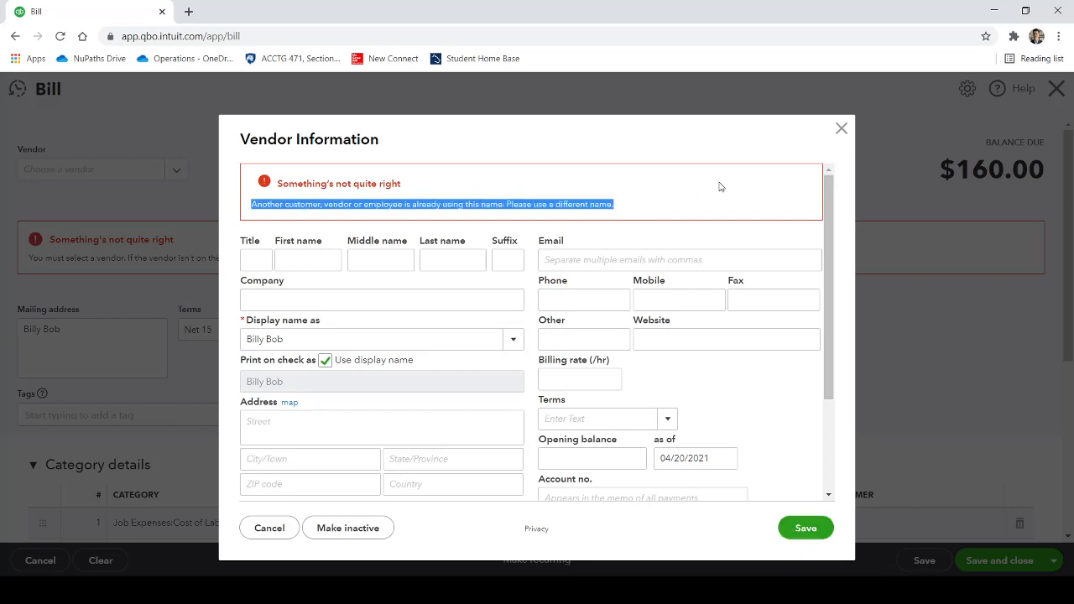
Discard the vendor information form and leave the bill without saving it
click(841, 128)
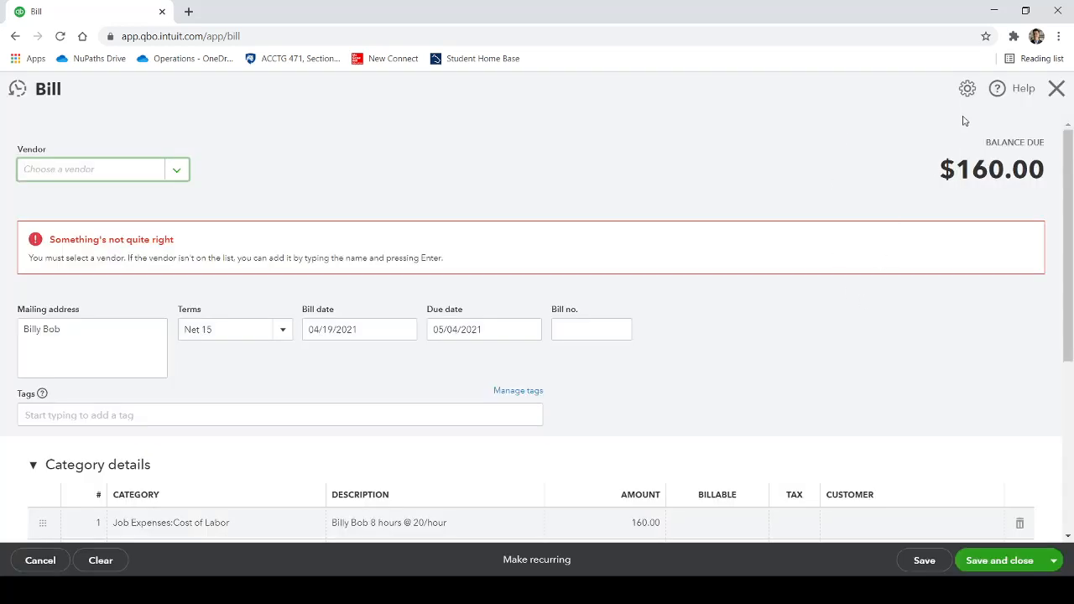
click(1057, 88)
click(603, 345)
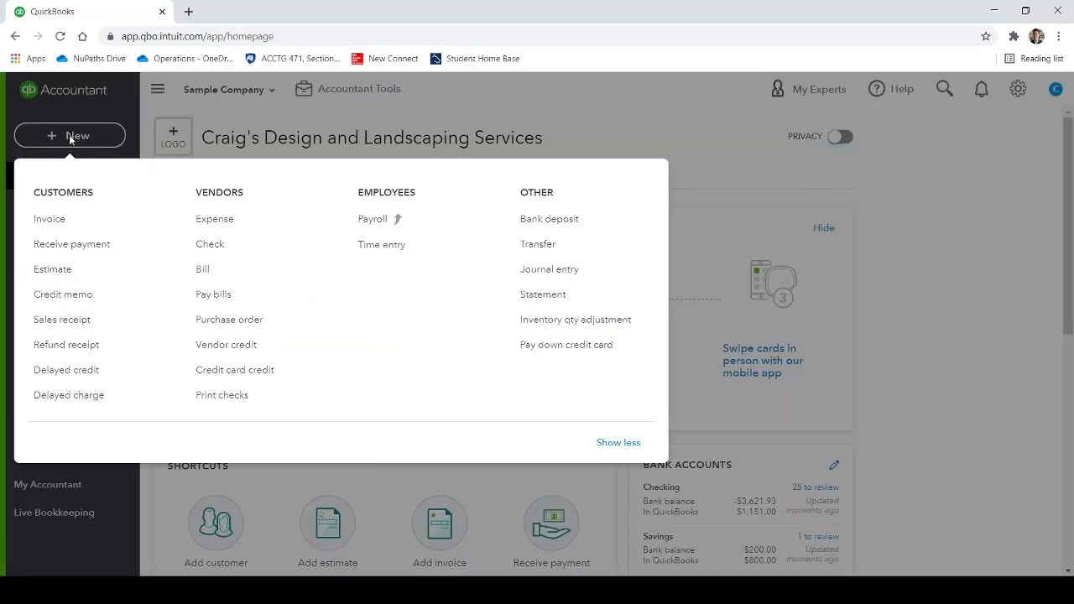
click(71, 139)
click(928, 354)
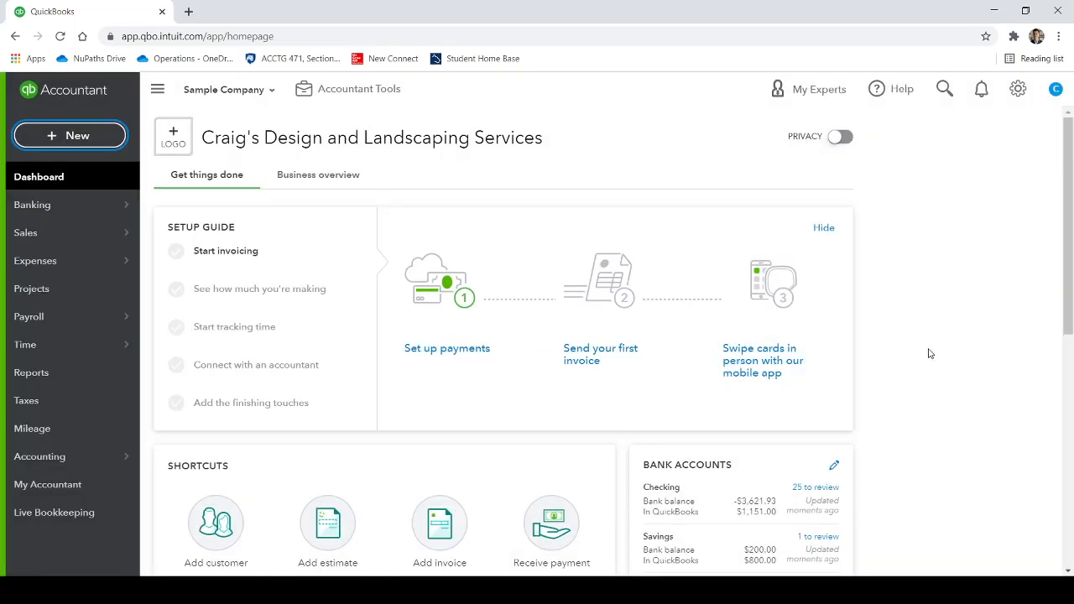